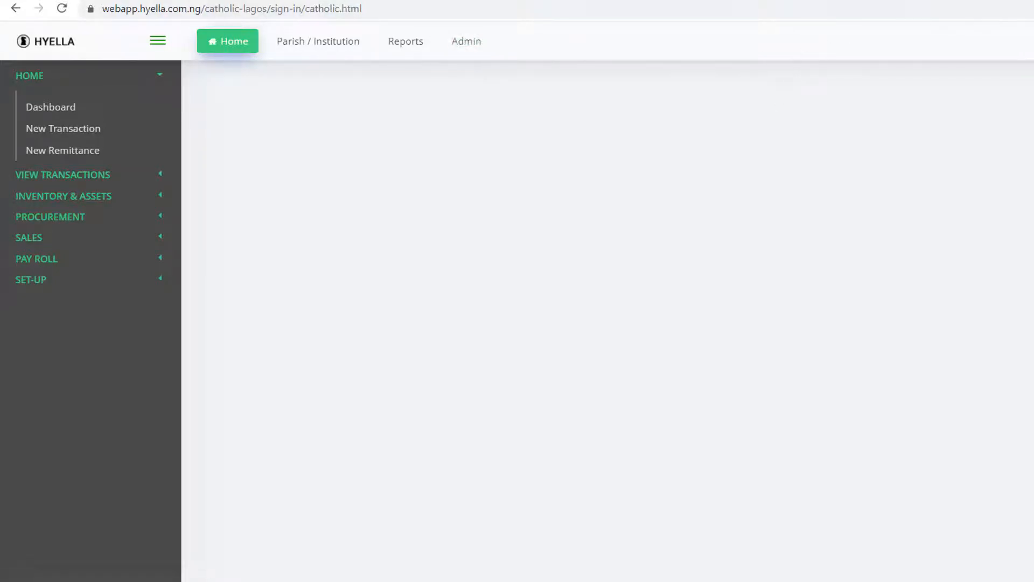
- Switch to the back-end engine page and open the Access Roles list from the system settings
left_click(1024, 1)
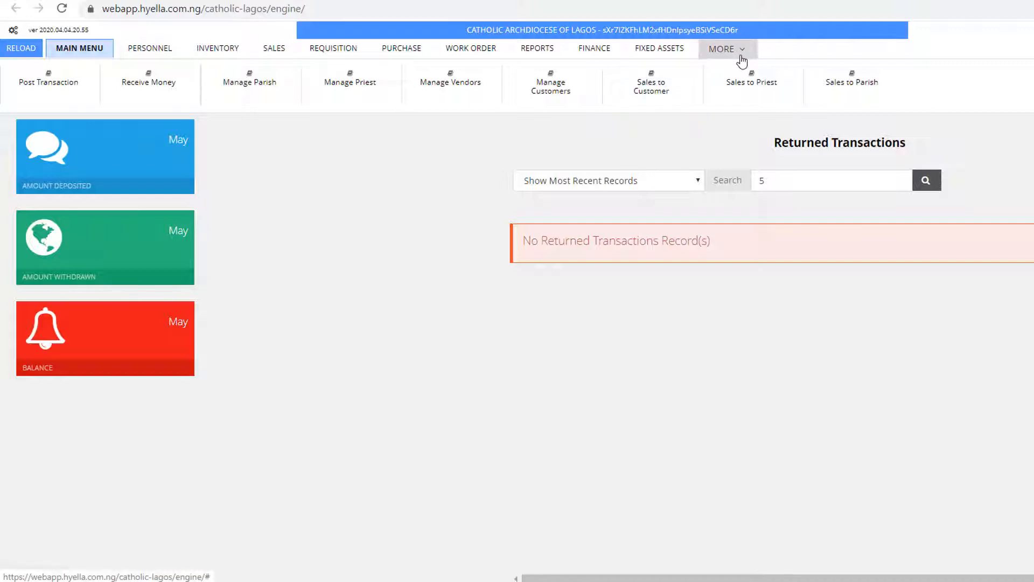
left_click(742, 56)
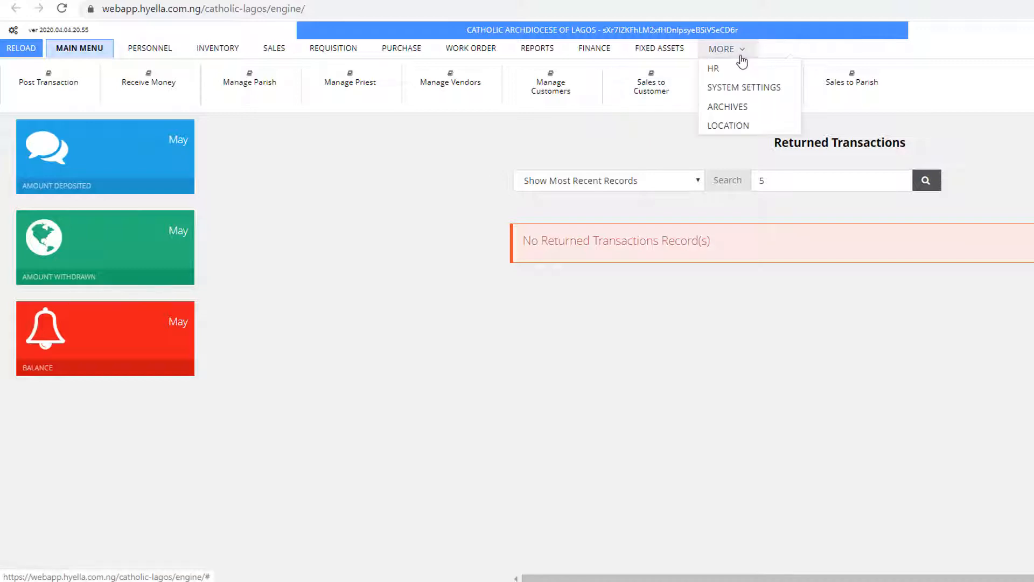
left_click(742, 89)
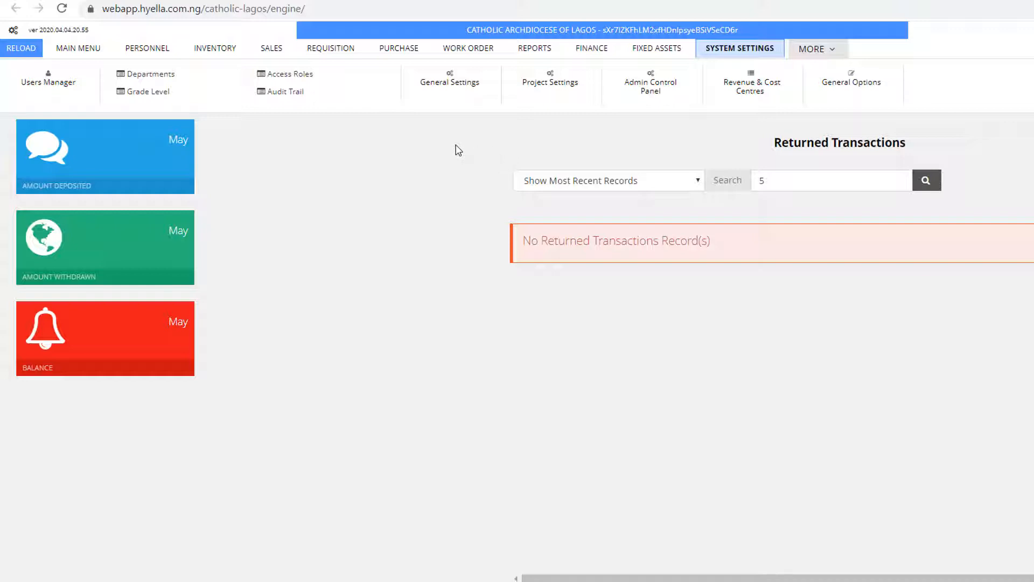
left_click(282, 80)
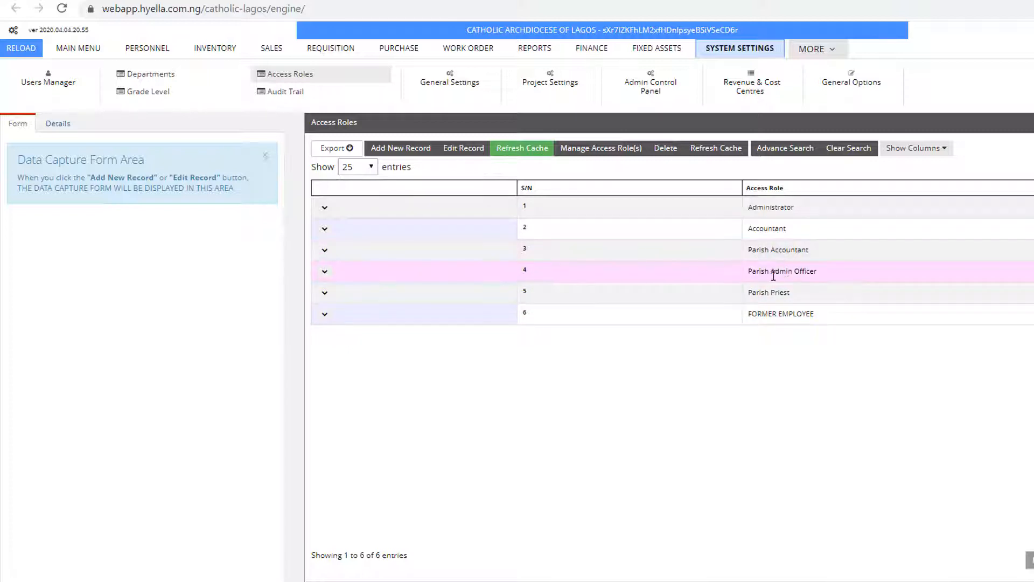
- Review the Parish Accountant role's details, including its full list of accessible functions
left_click(698, 256)
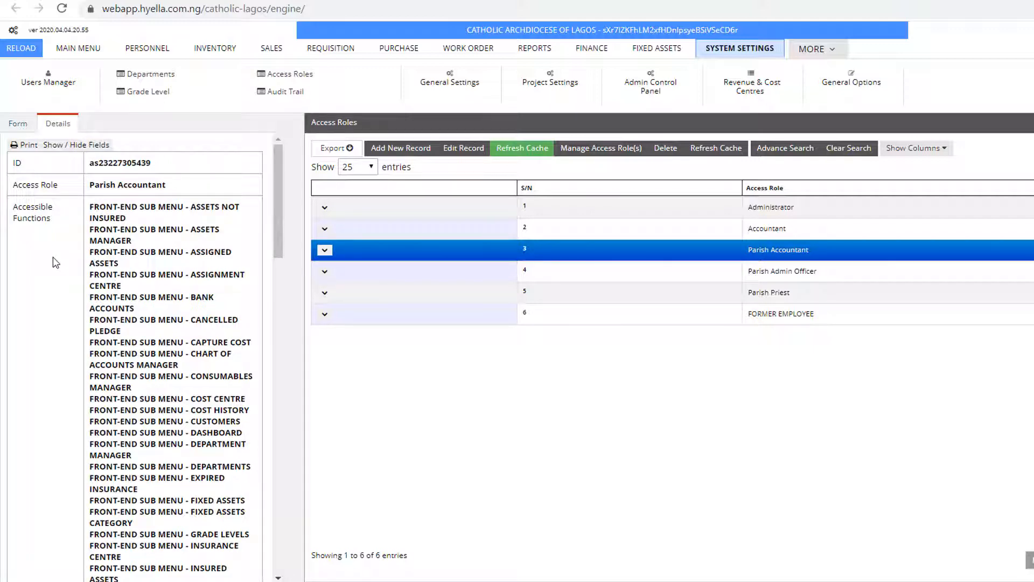
scroll(56, 262, "down", 20)
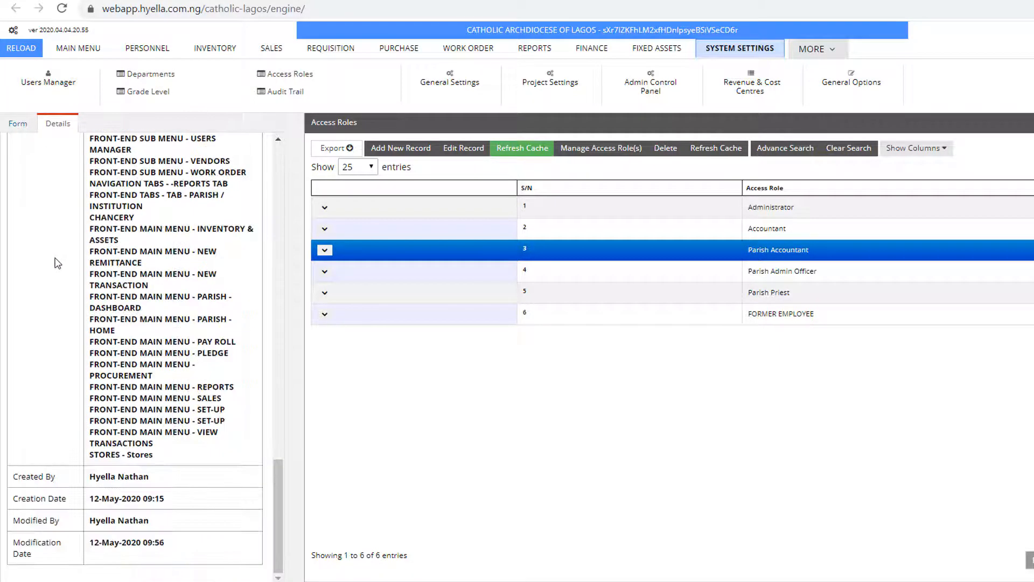
scroll(56, 262, "up", 20)
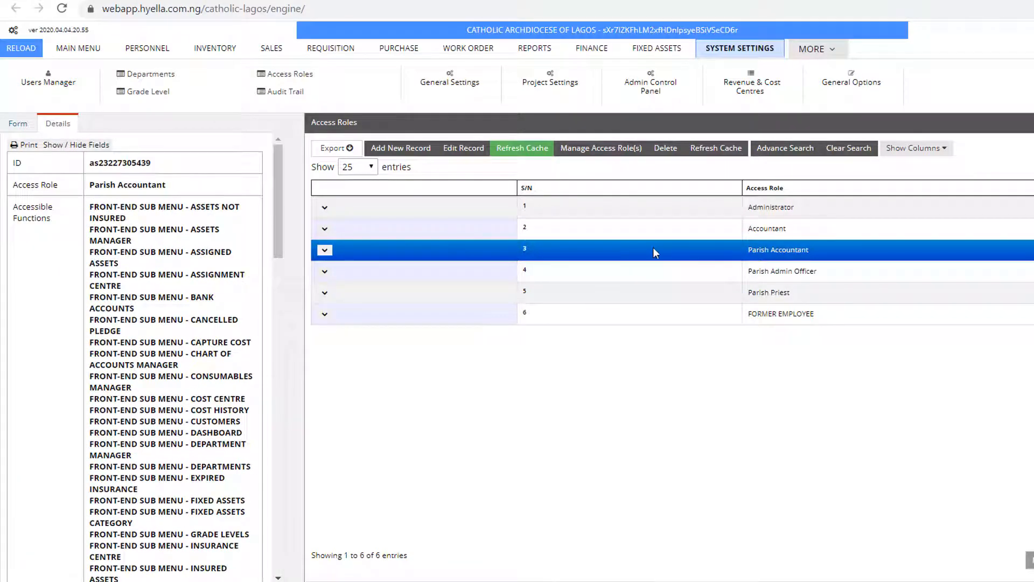
- Open access management for the Parish Accountant role and look through all its permission groups
left_click(613, 154)
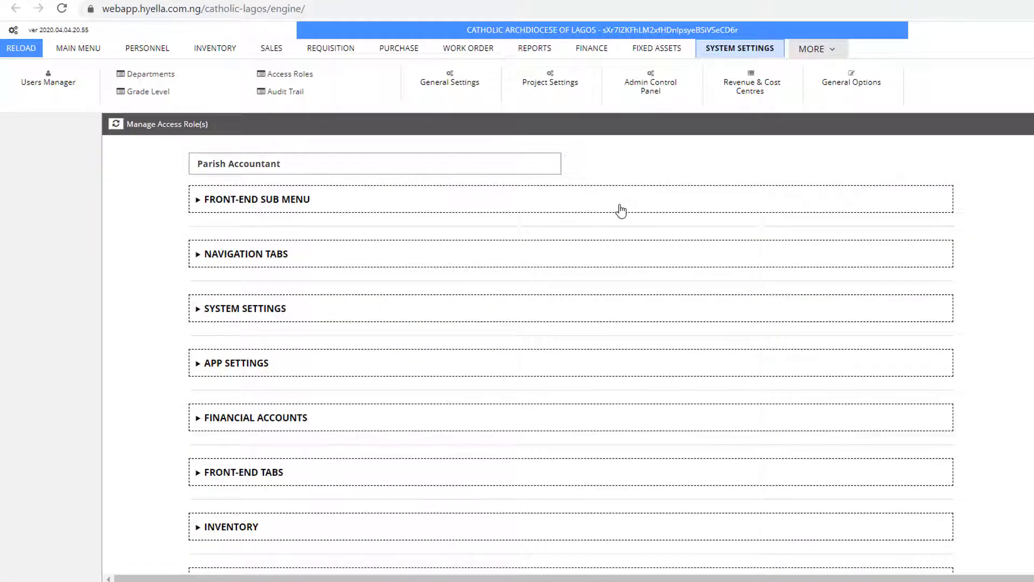
scroll(622, 211, "down", 10)
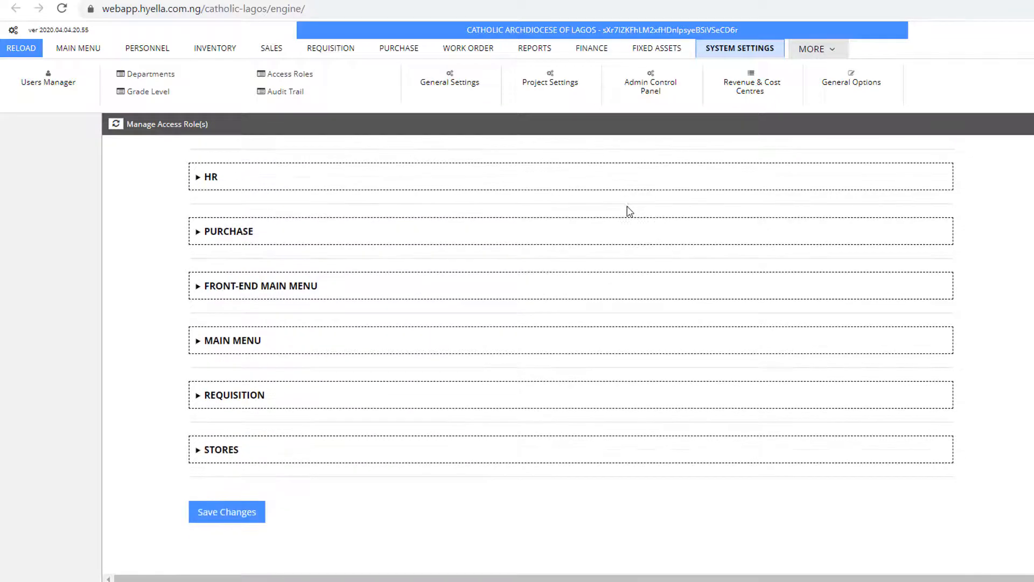
scroll(631, 211, "up", 10)
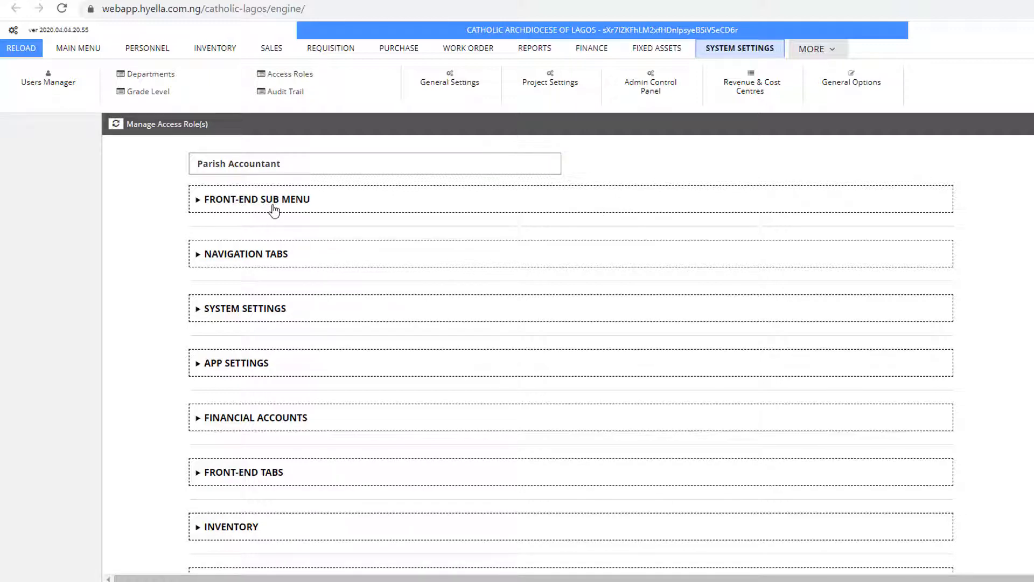
scroll(274, 209, "down", 3)
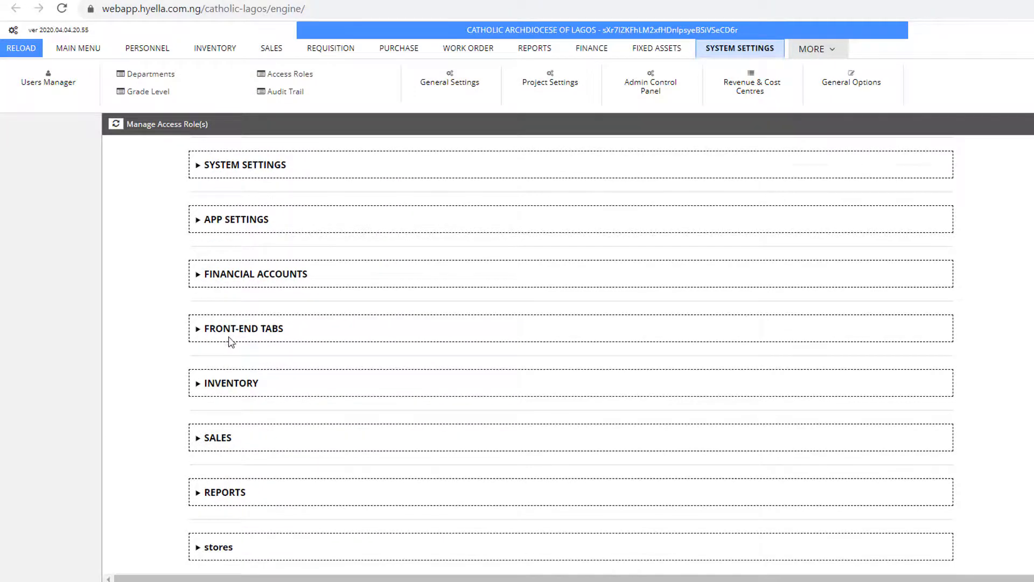
scroll(230, 340, "down", 4)
scroll(231, 345, "down", 1)
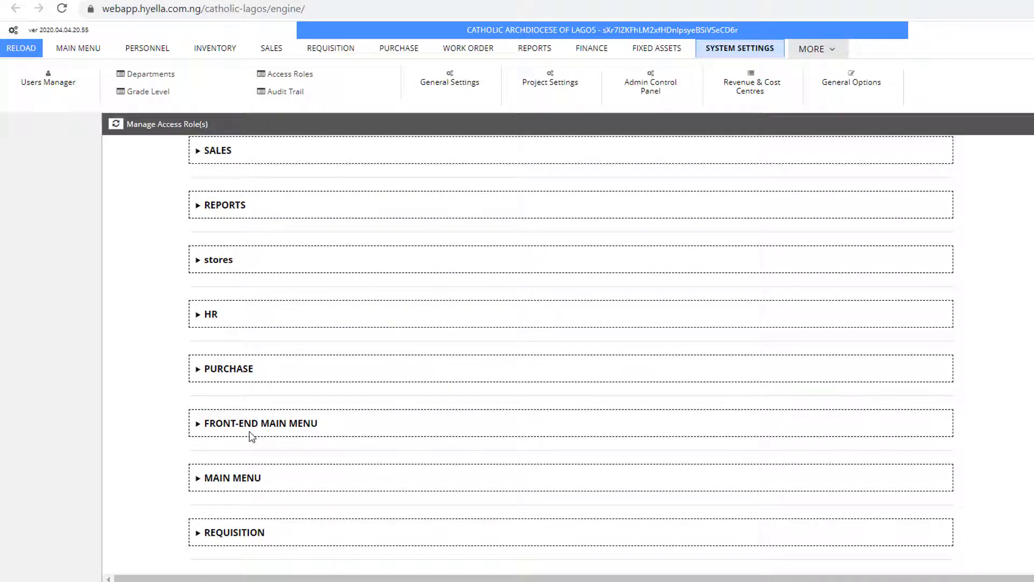
scroll(281, 429, "up", 5)
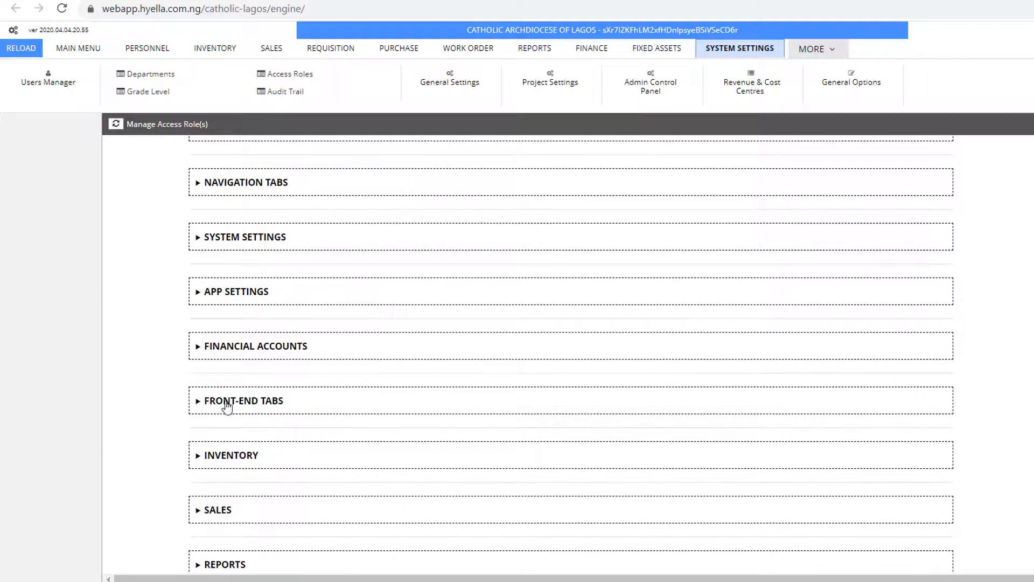
scroll(200, 401, "up", 1)
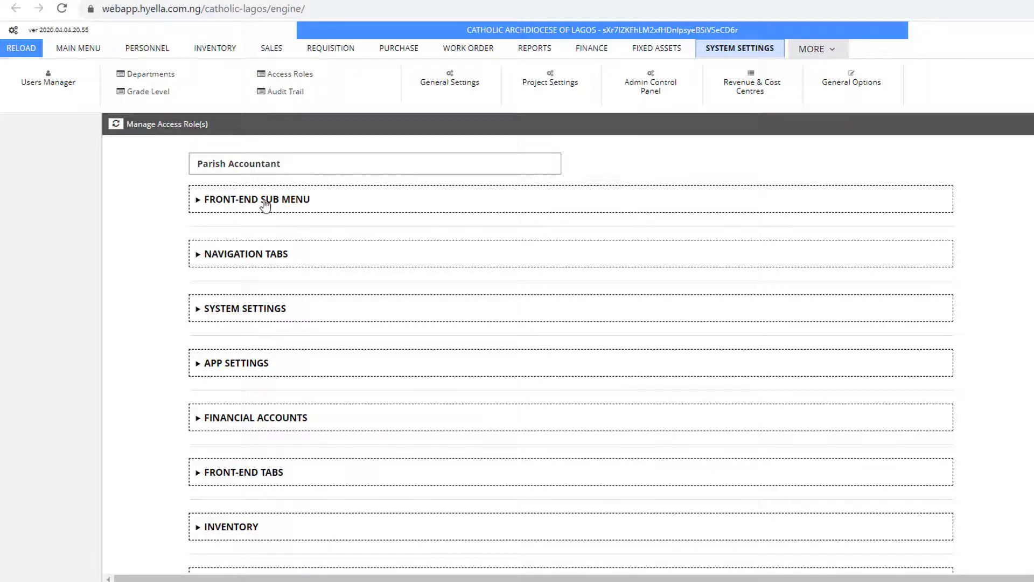
scroll(263, 216, "down", 3)
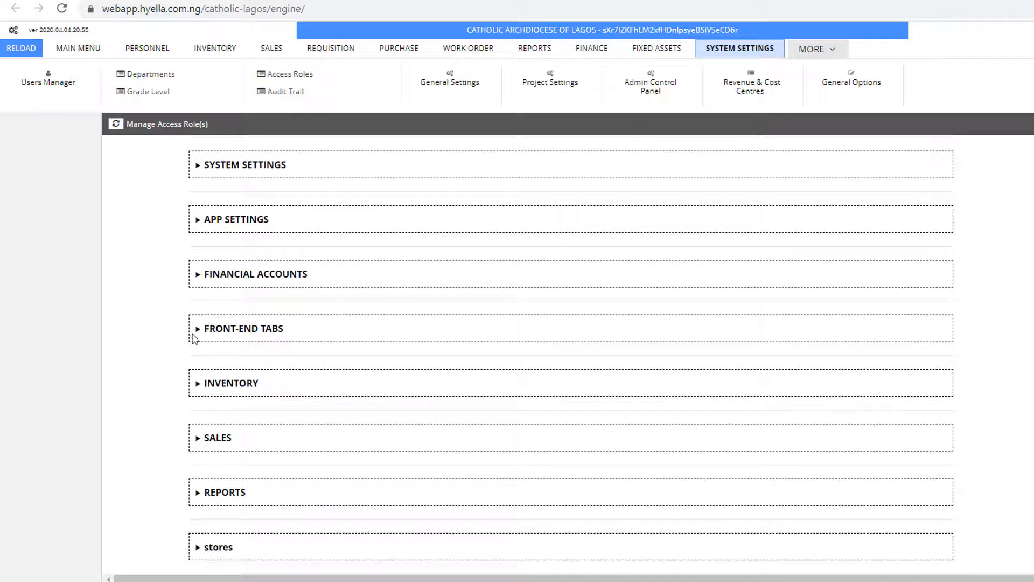
- Examine which front-end tabs are enabled for the Parish Accountant role, then collapse that group
left_click(200, 332)
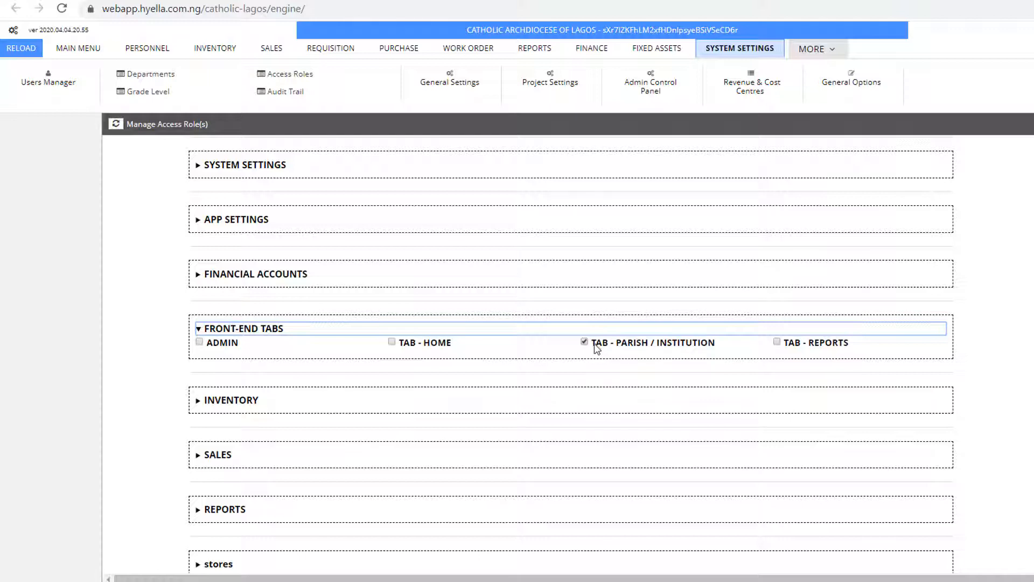
scroll(596, 348, "up", 3)
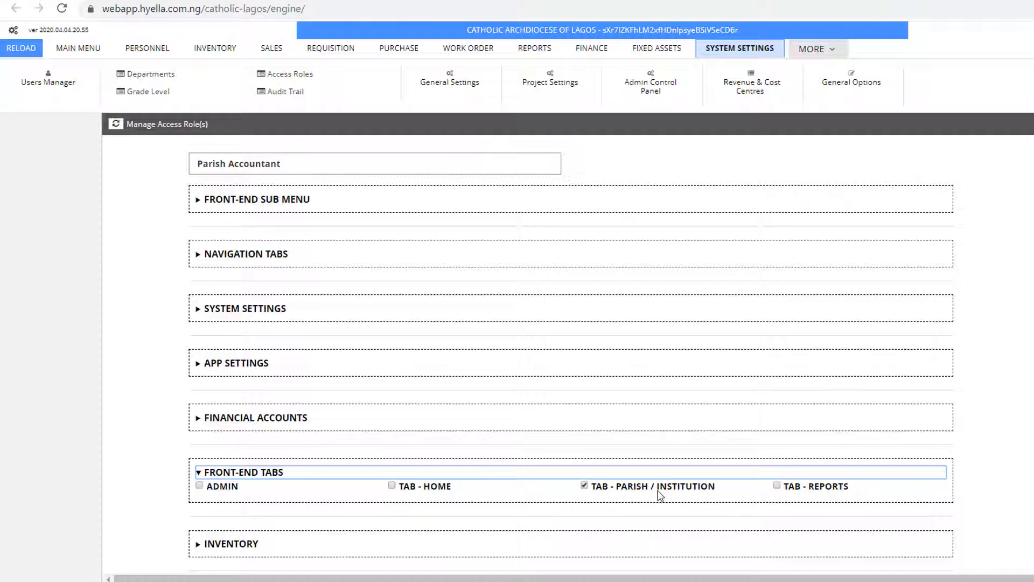
left_click(198, 474)
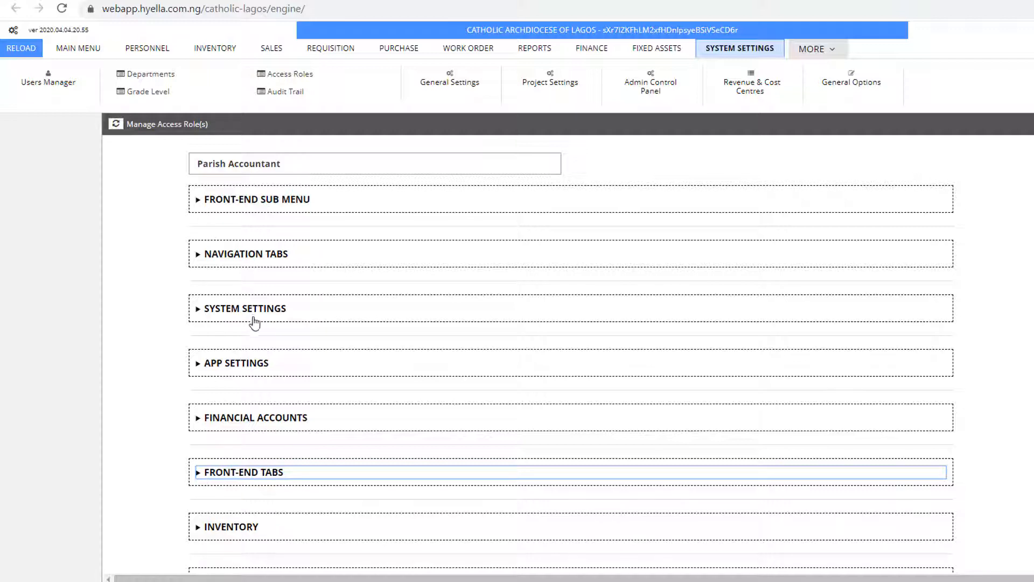
- Expand the Front-End Sub Menu group and review the sub-menu permissions granted to the Parish Accountant
left_click(199, 201)
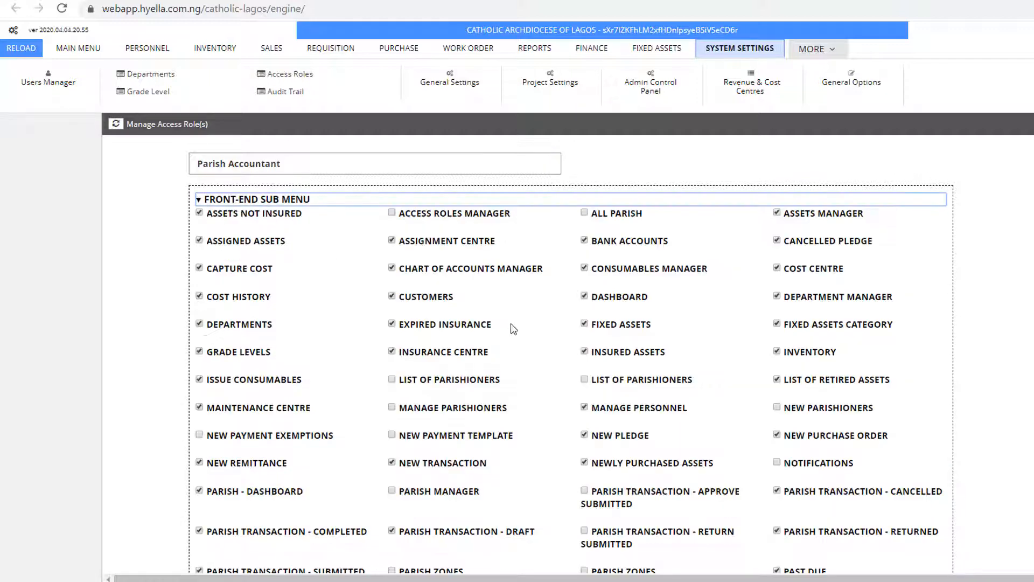
scroll(512, 326, "down", 9)
scroll(513, 328, "up", 9)
- Switch to the front-end HYELLA page and inspect the entries under Procurement, Inventory & Assets and View Transactions
left_click(964, 1)
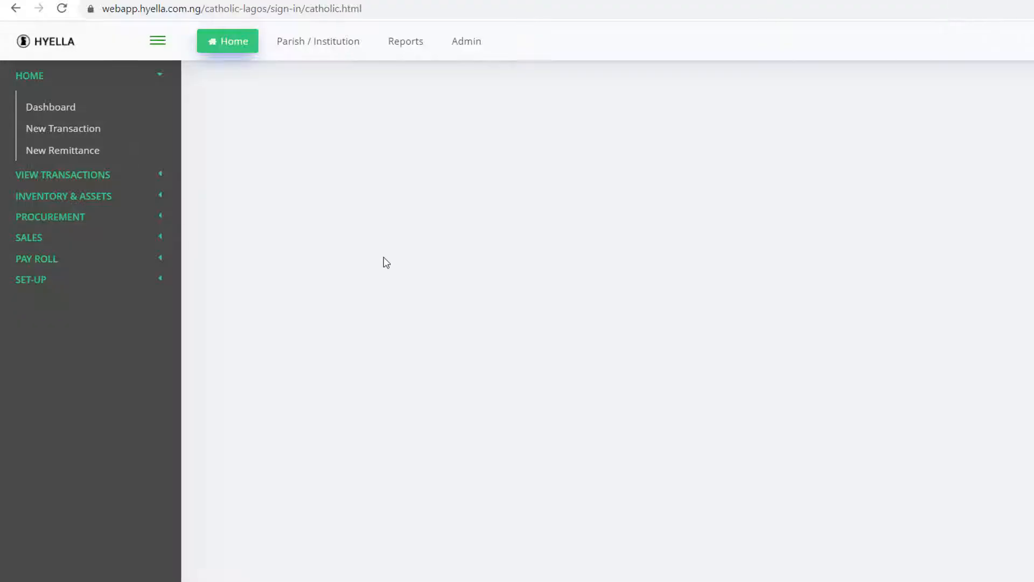
left_click(97, 214)
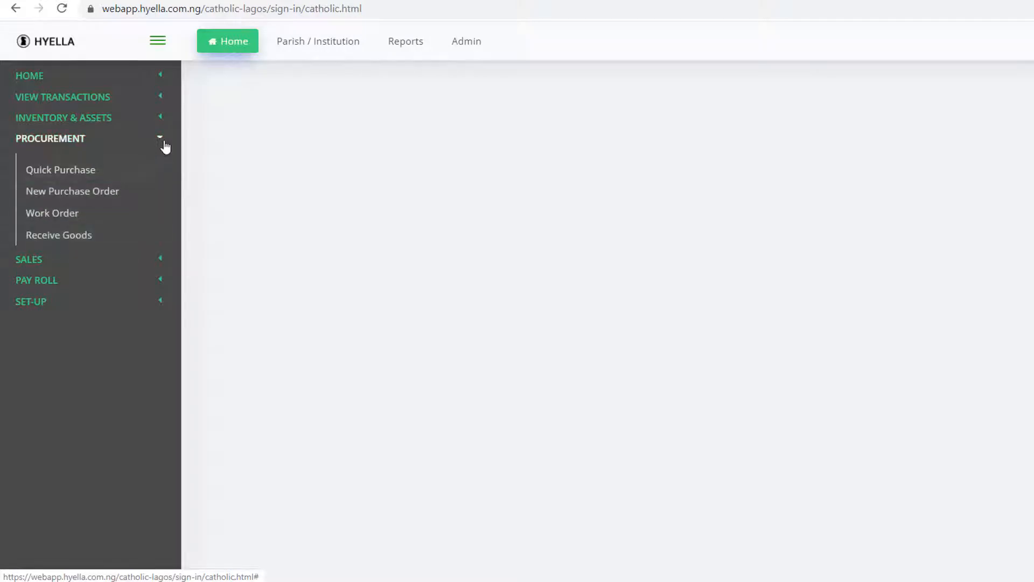
left_click(161, 119)
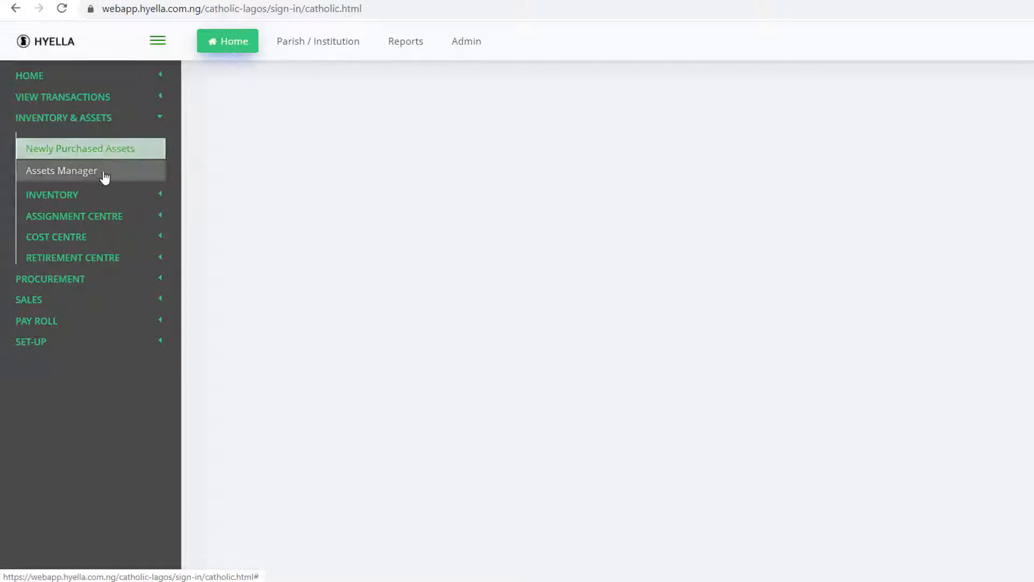
left_click(161, 101)
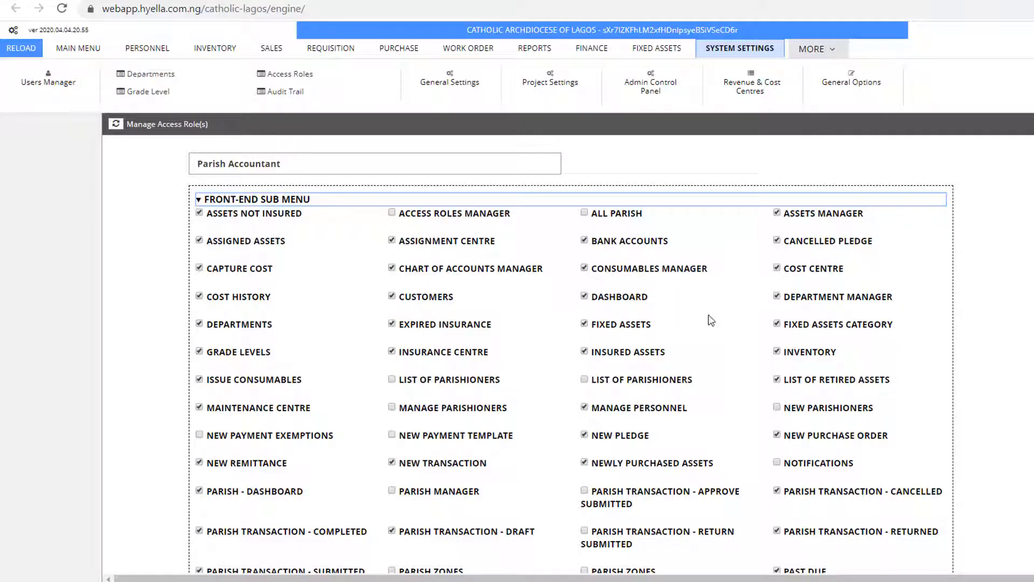
- Back in the role's permissions, collapse the Front-End Sub Menu group and examine the Front-End Main Menu permissions
left_click(198, 201)
scroll(277, 321, "down", 9)
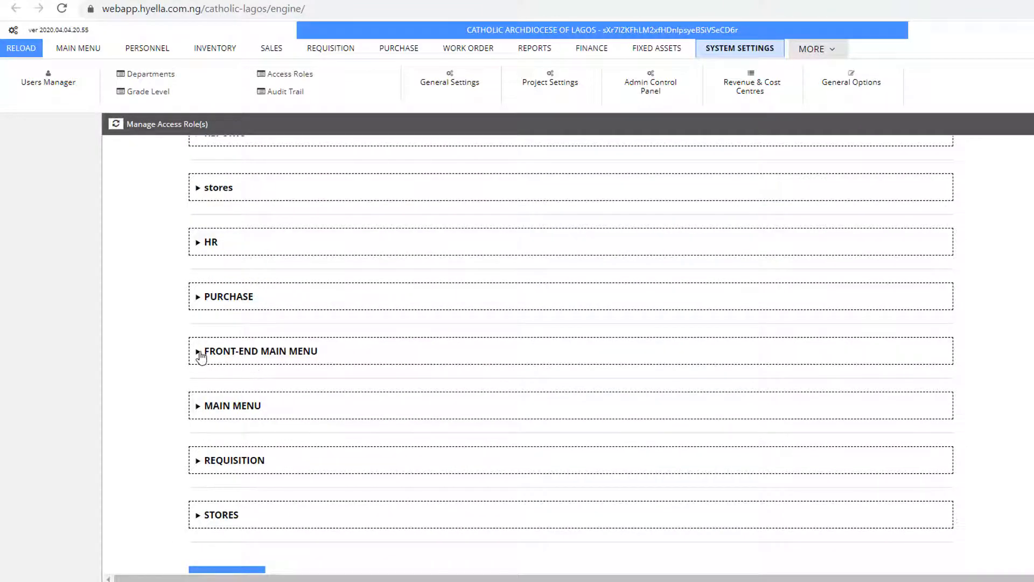
left_click(199, 351)
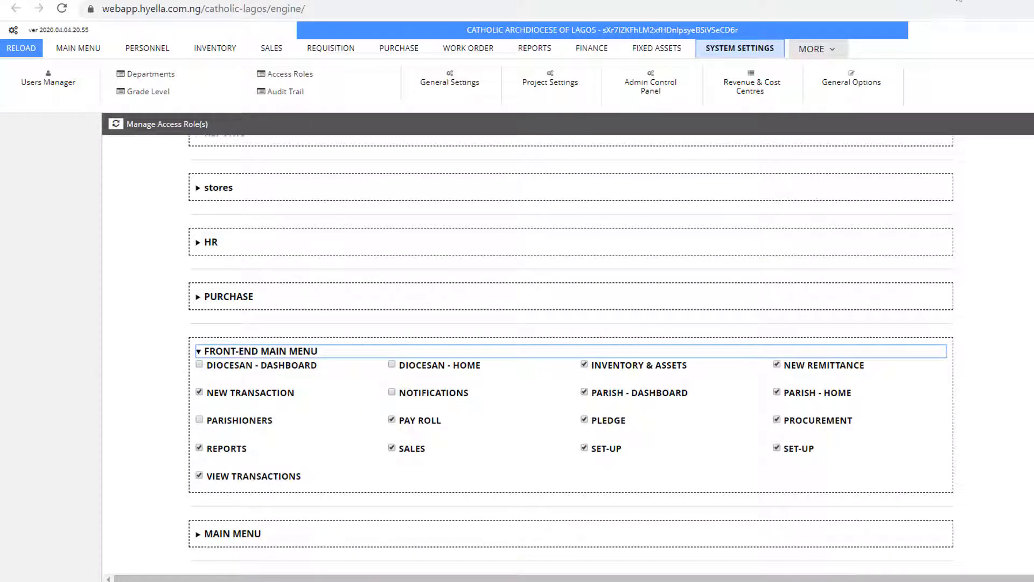
- Return to the front-end page and compare its main menu headings, checking View Transactions and Inventory & Assets
left_click(948, 1)
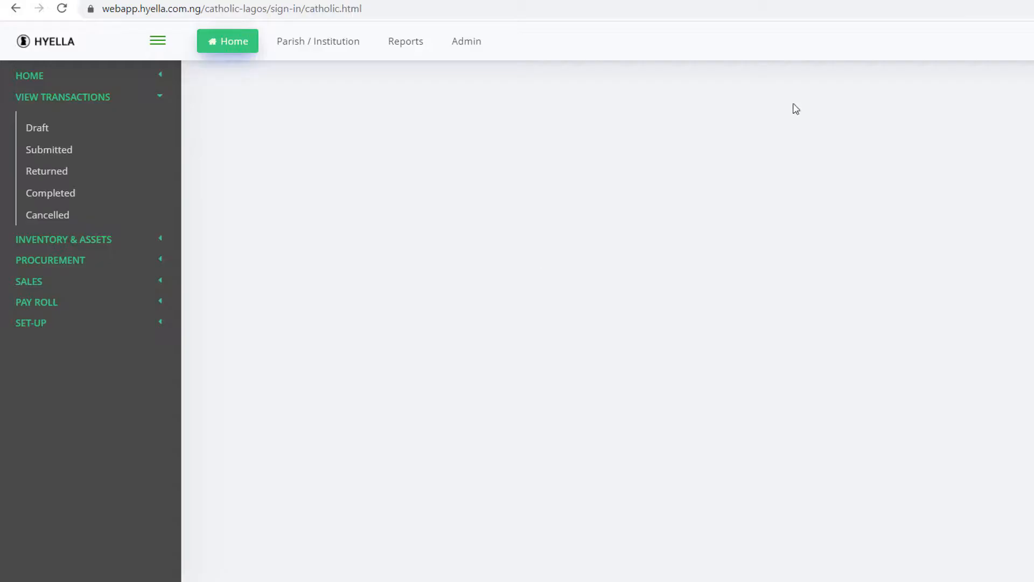
double_click(160, 98)
left_click(165, 239)
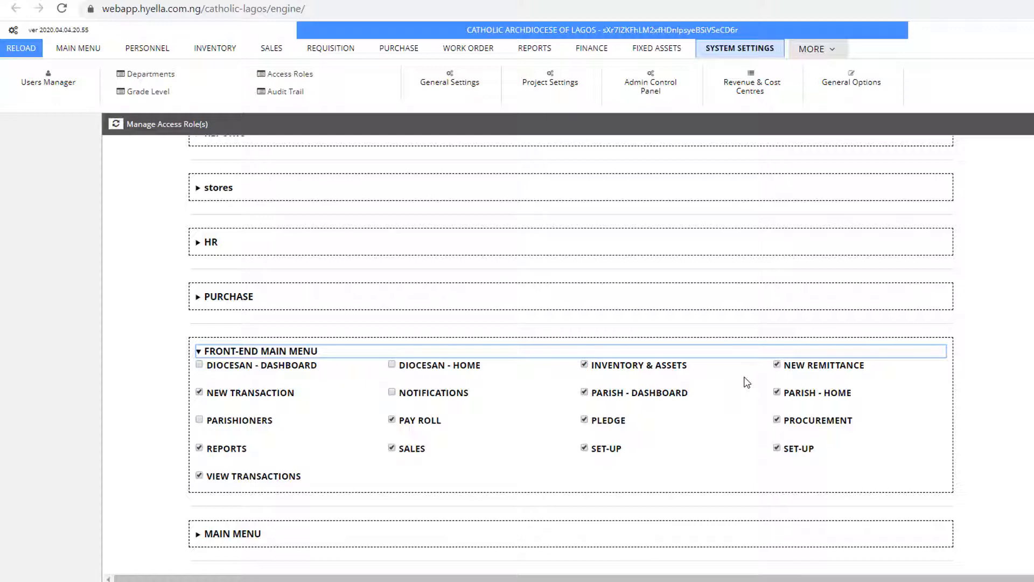
- Collapse the Front-End Main Menu permissions, return to the Access Roles list and deselect the Parish Accountant role
left_click(198, 352)
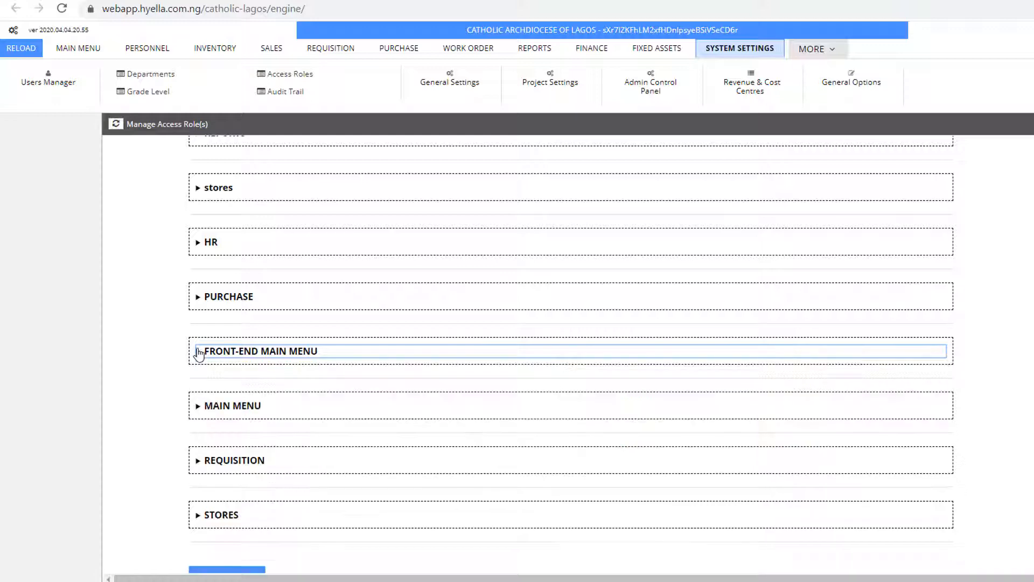
scroll(534, 309, "up", 9)
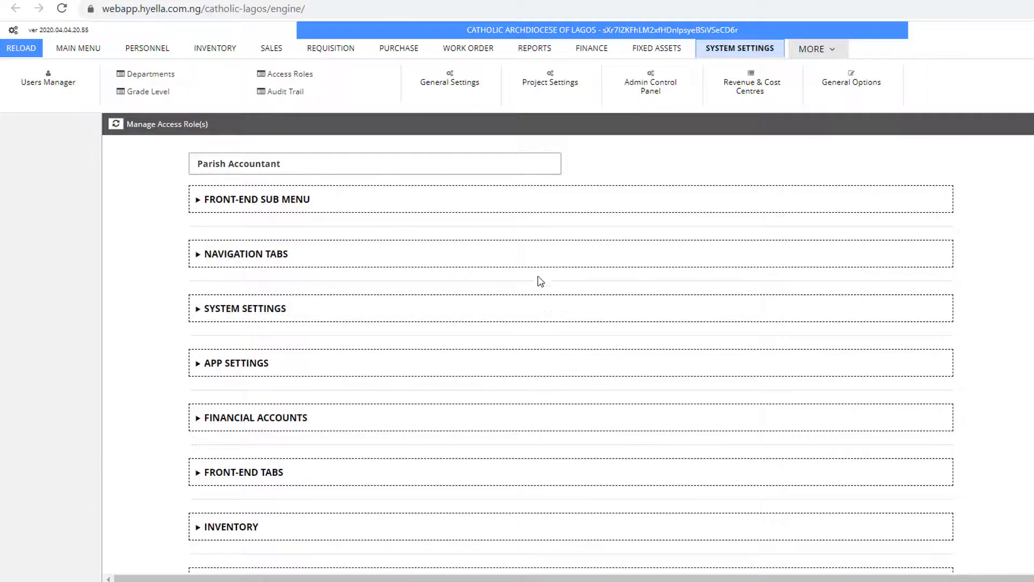
left_click(303, 75)
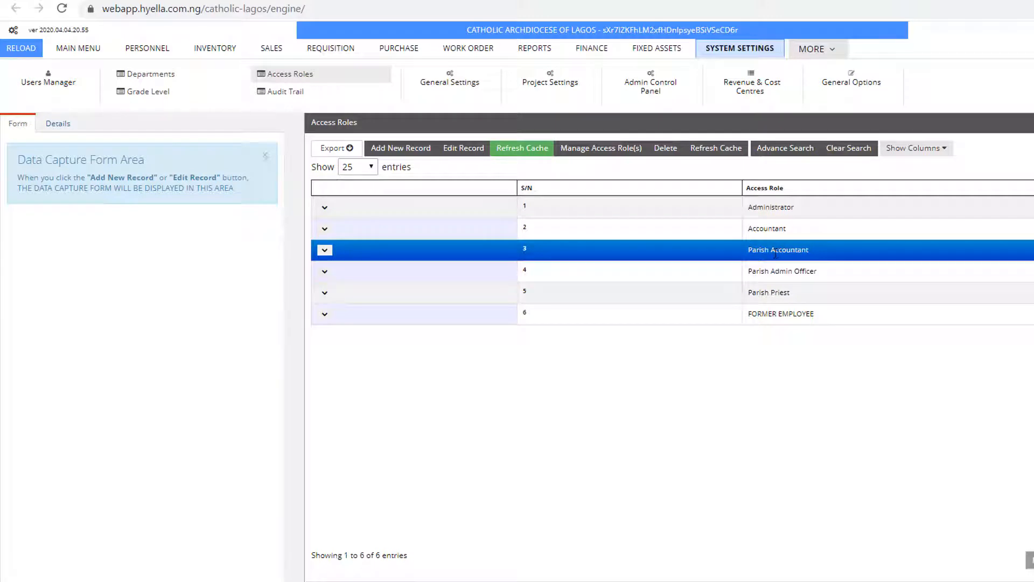
left_click(689, 254)
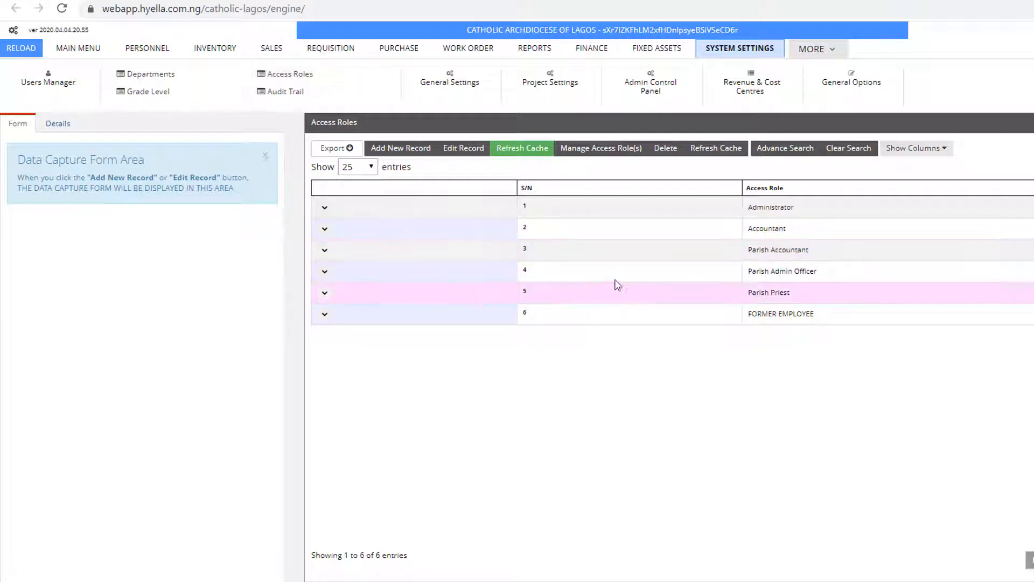
- Start a new access role record and enter "xyz" as its access role name
left_click(396, 154)
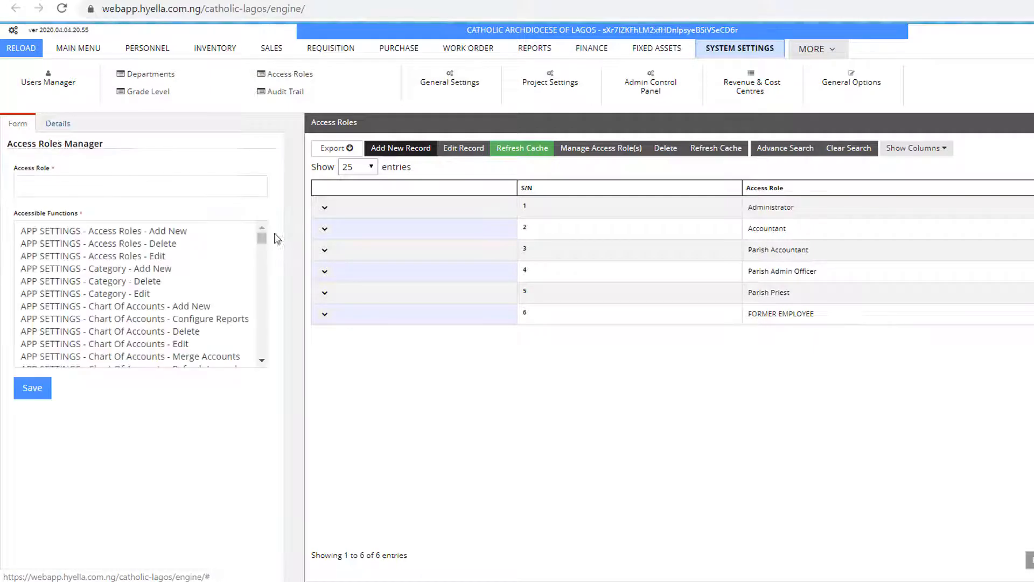
mouse_move(263, 240)
left_mouse_down()
mouse_move(265, 261)
mouse_move(273, 233)
left_mouse_up()
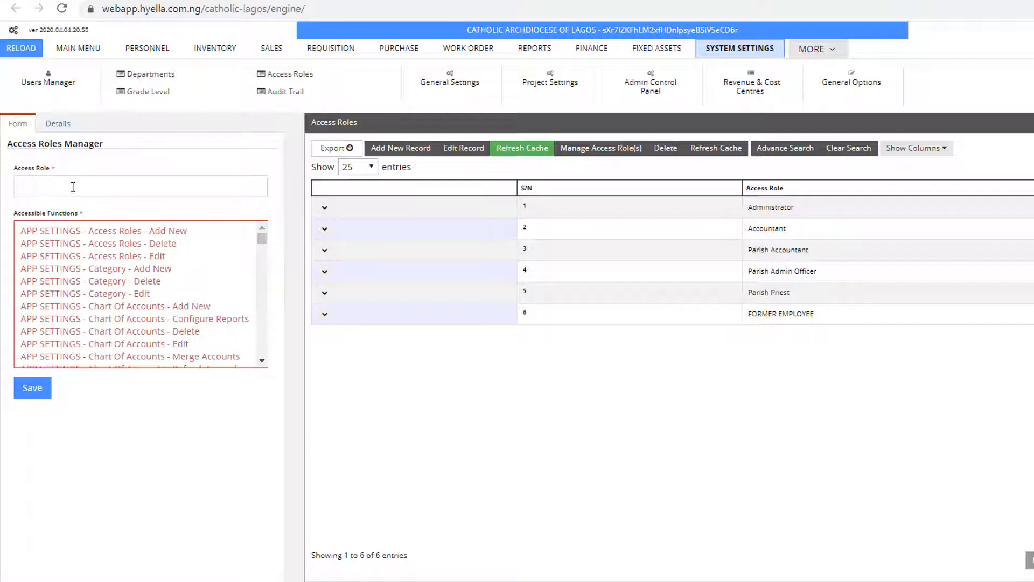
left_click(28, 185)
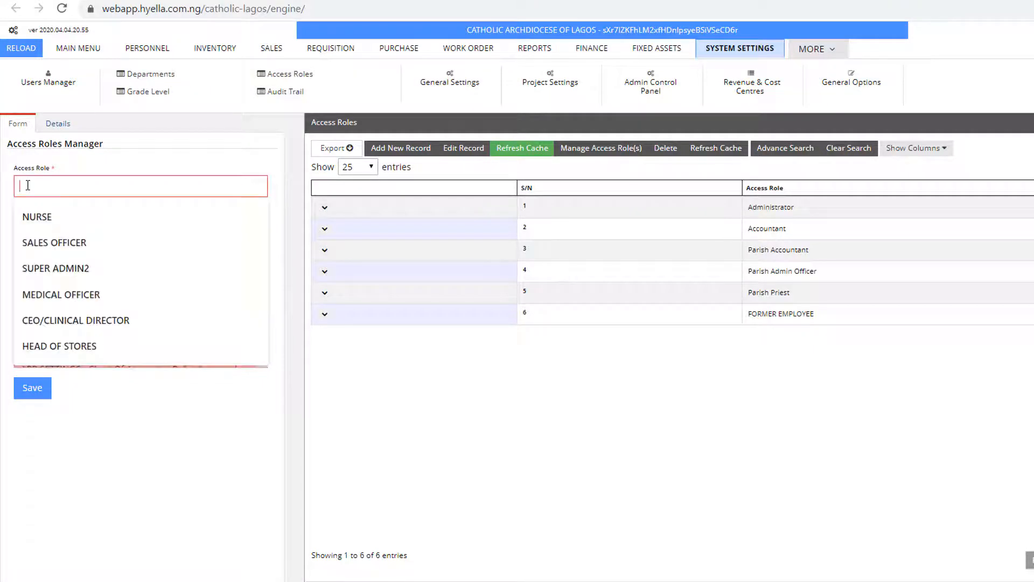
type("xyz")
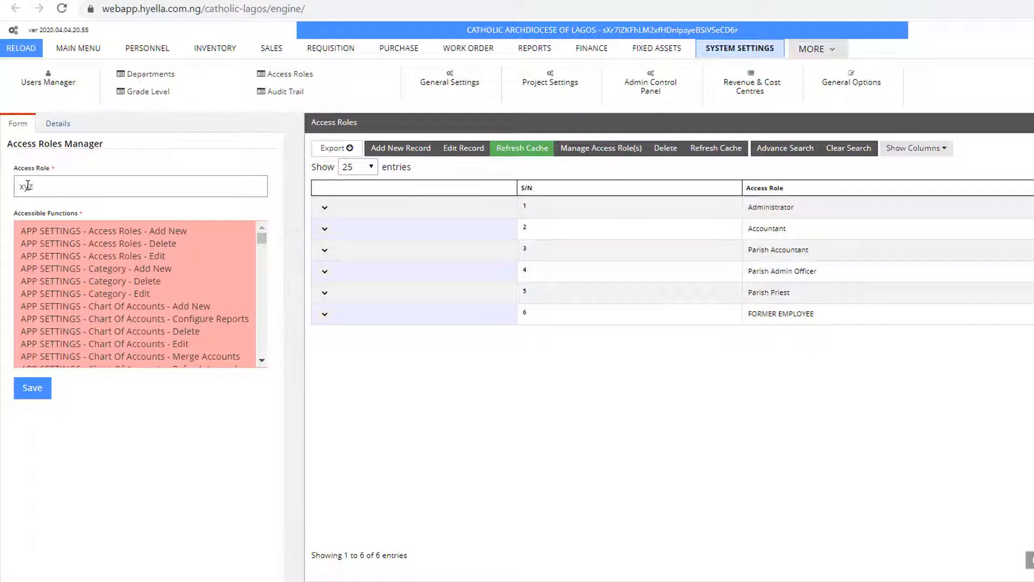
- Grant the new role the "APP SETTINGS - Category - Edit" function and save the record
left_click(39, 392)
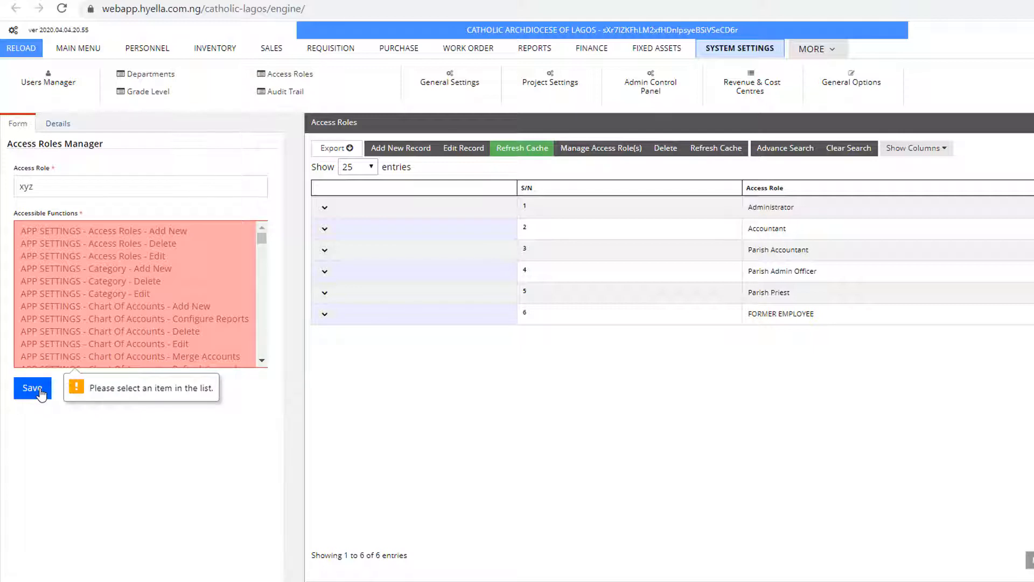
left_click(40, 392)
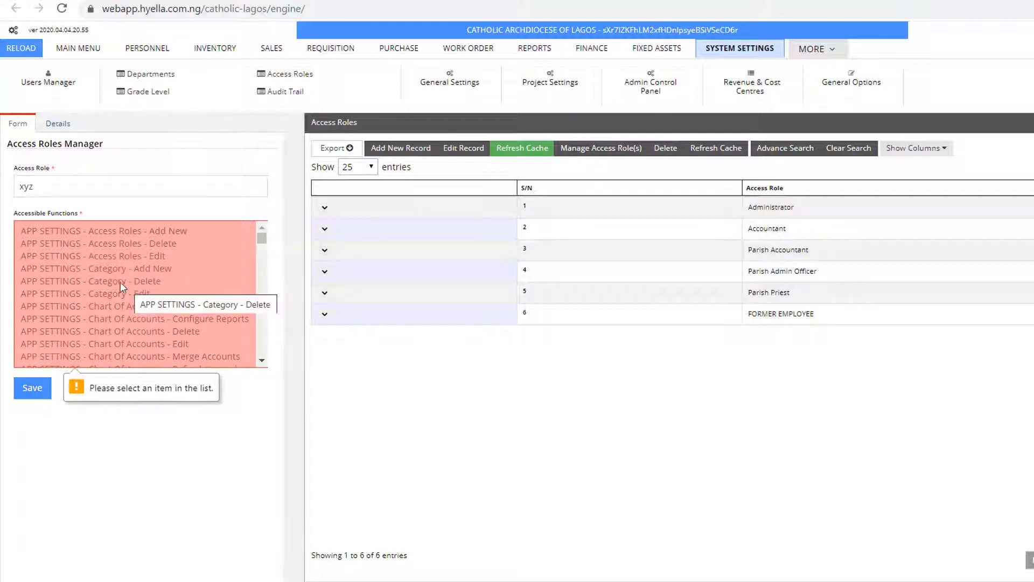
left_click(108, 295)
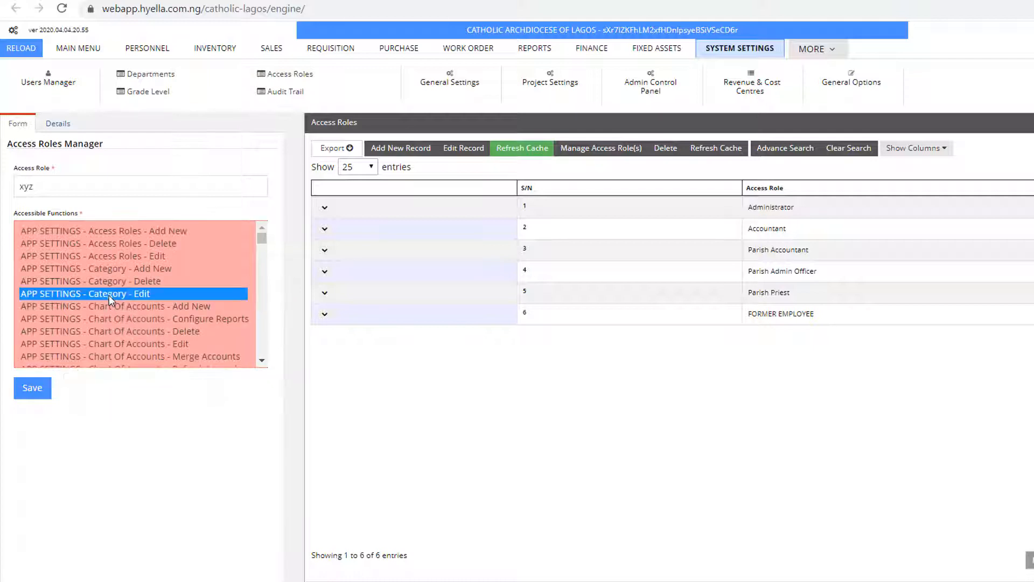
left_click(42, 392)
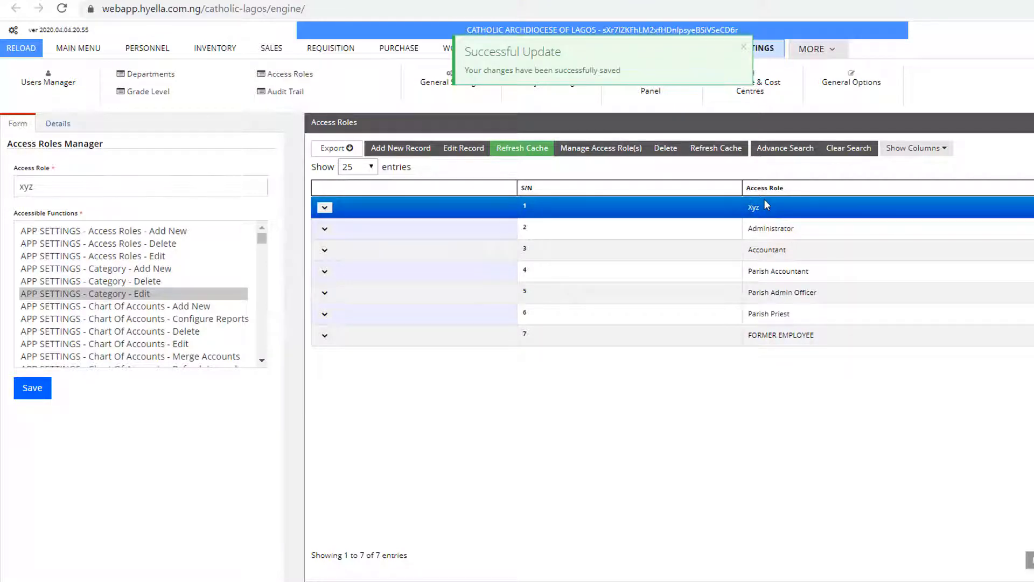
- Open the permission management of the Xyz role, examine its Front-End Tabs options and collapse that group
left_click(663, 250)
left_click(657, 211)
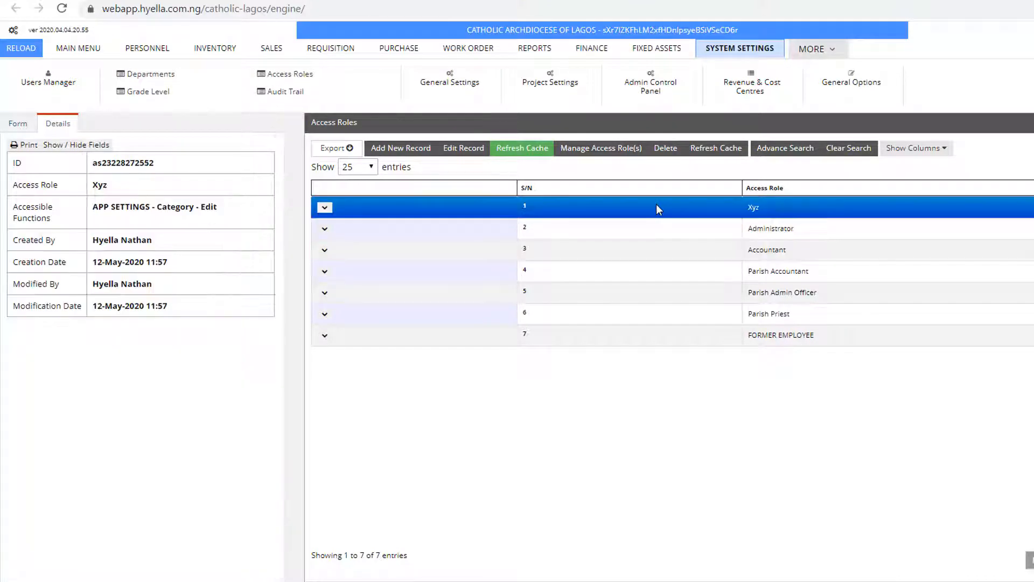
left_click(603, 150)
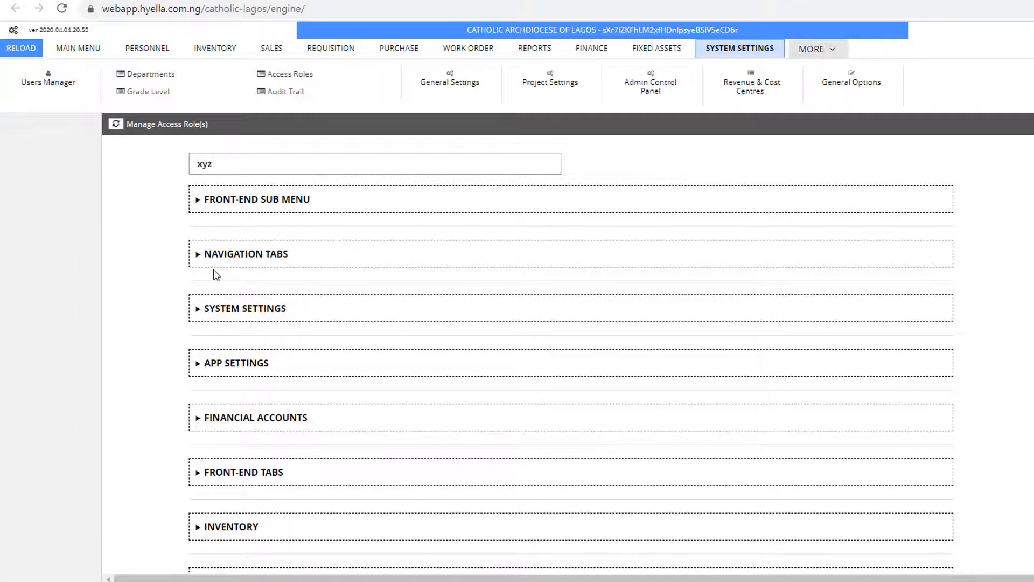
scroll(216, 275, "down", 3)
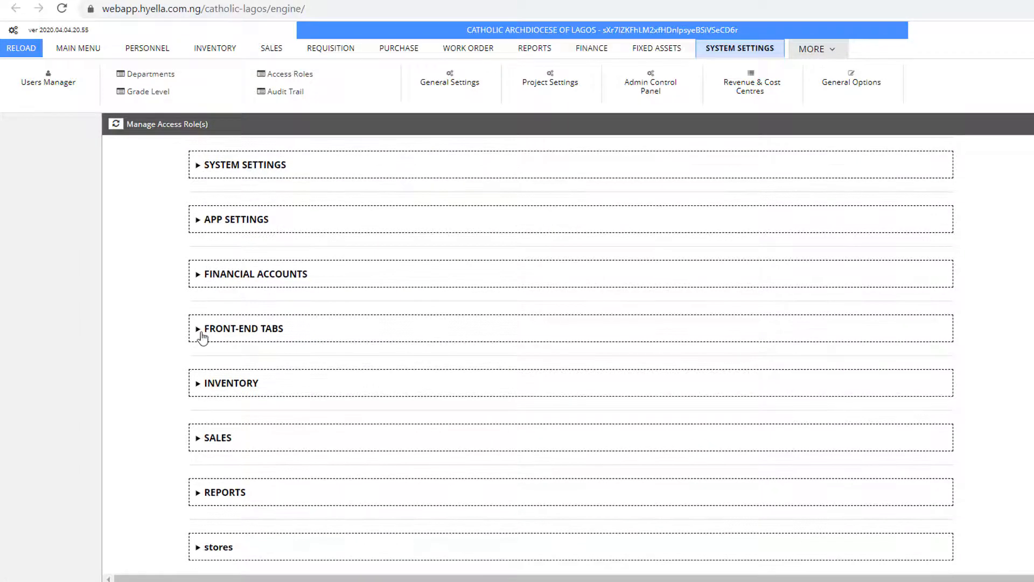
left_click(202, 338)
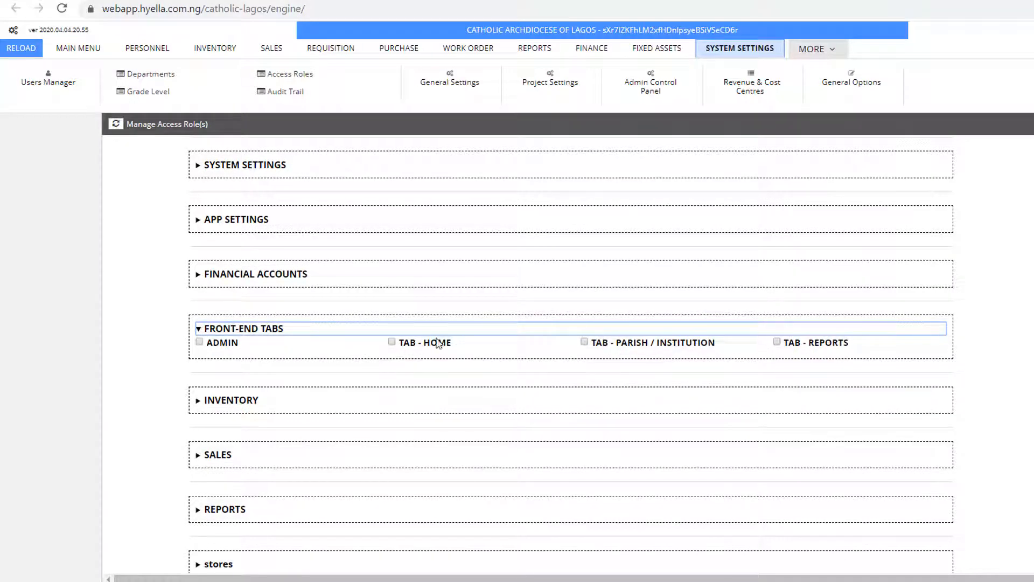
scroll(345, 359, "up", 1)
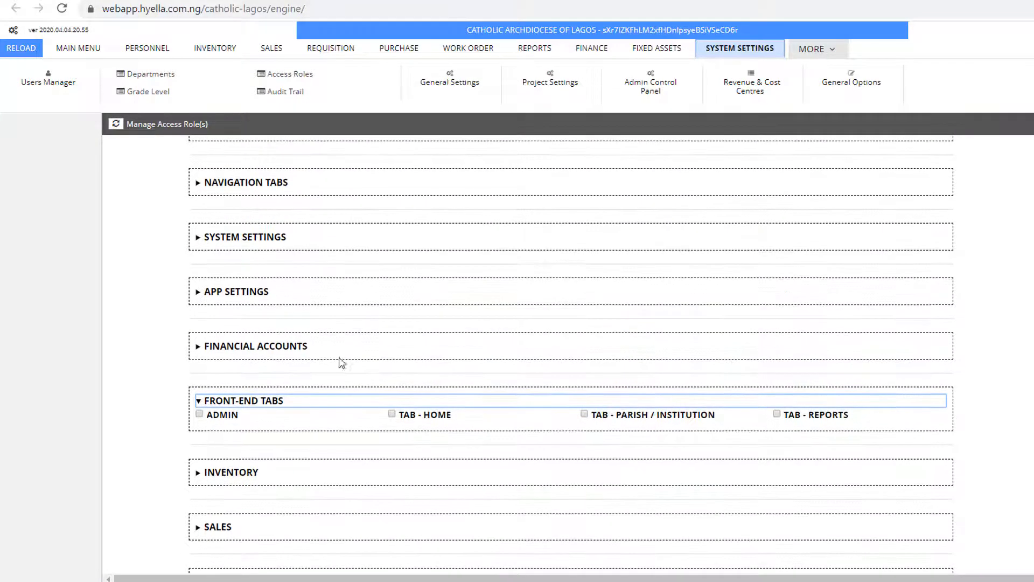
left_click(199, 404)
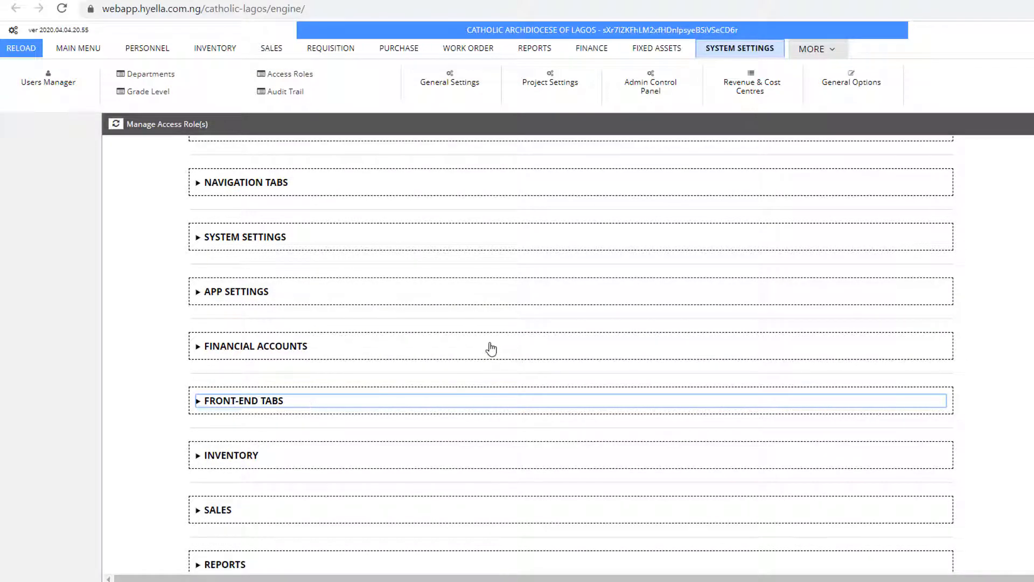
scroll(492, 349, "up", 1)
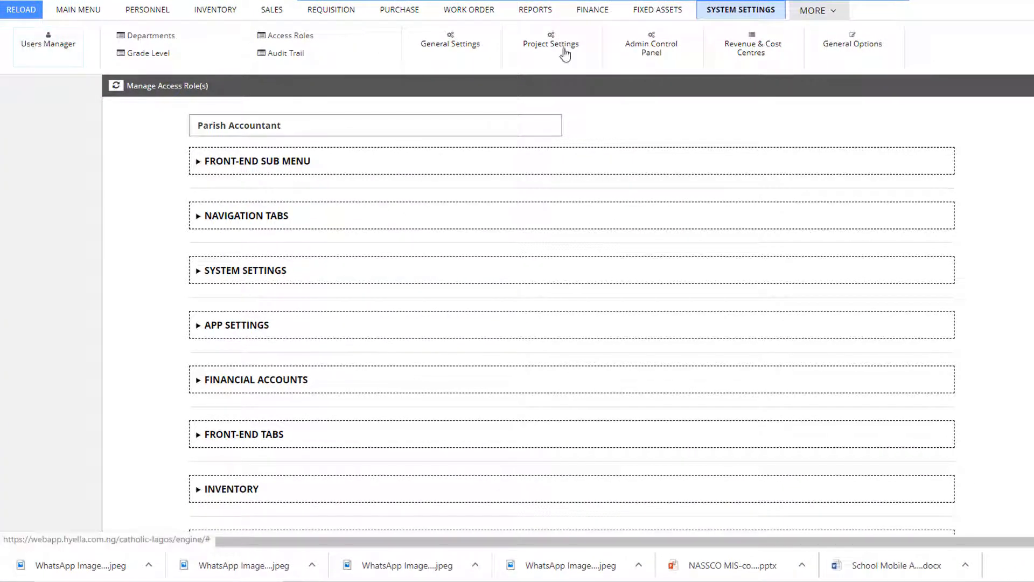
- Open the Users Manager, start a new user record and review the fields of its form
left_click(62, 53)
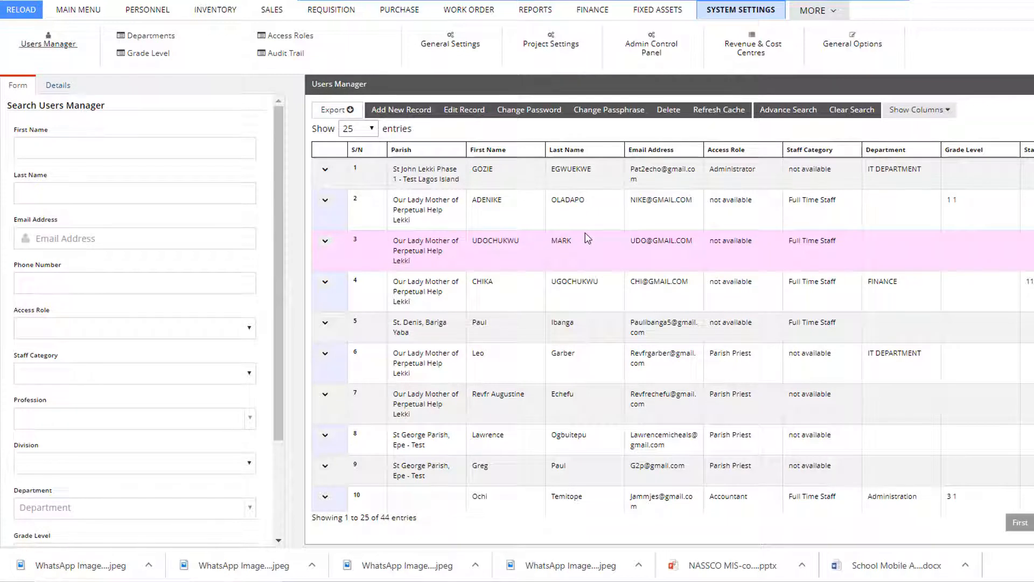
left_click(404, 115)
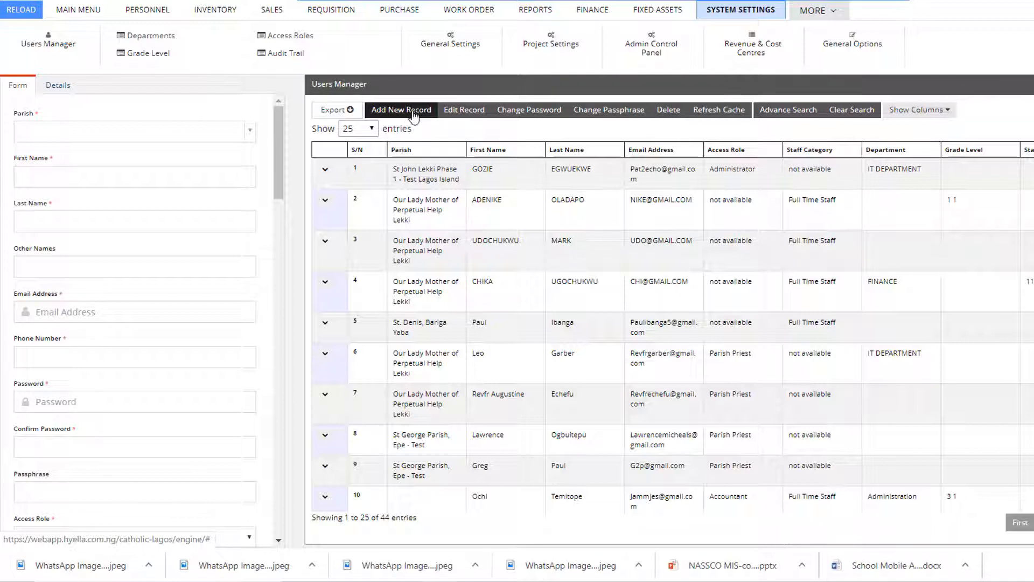
scroll(277, 179, "down", 3)
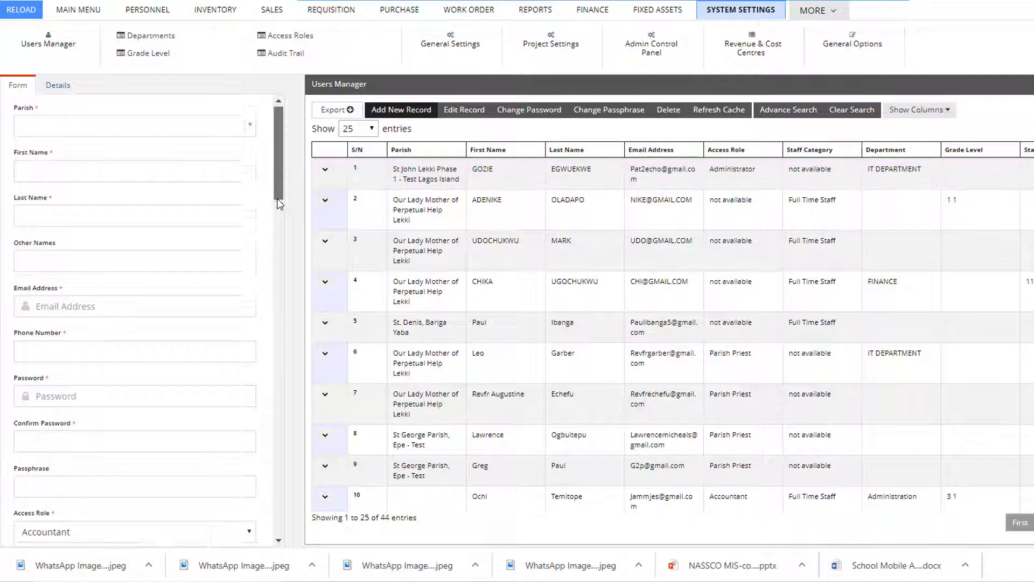
scroll(286, 185, "up", 3)
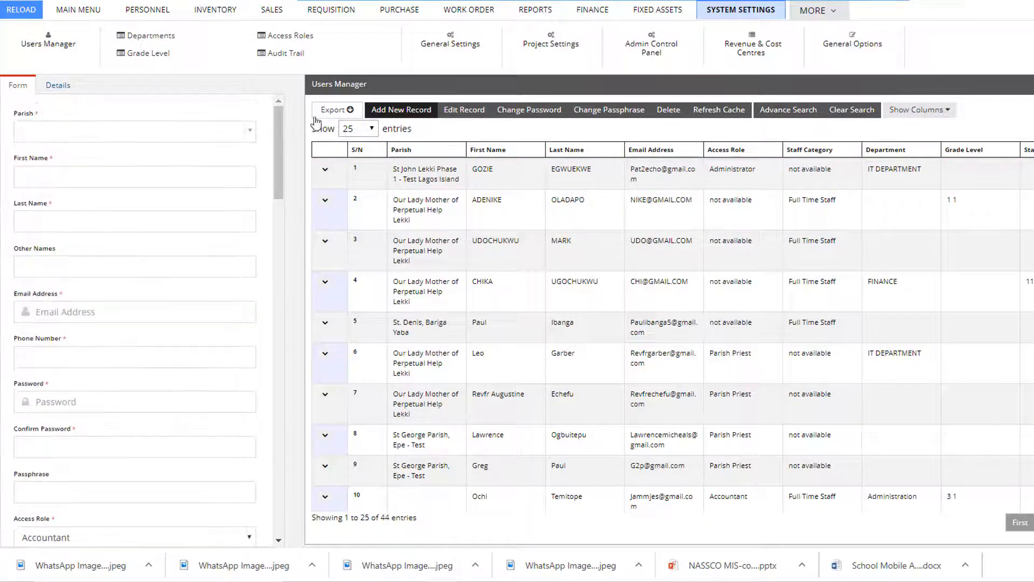
left_click(410, 110)
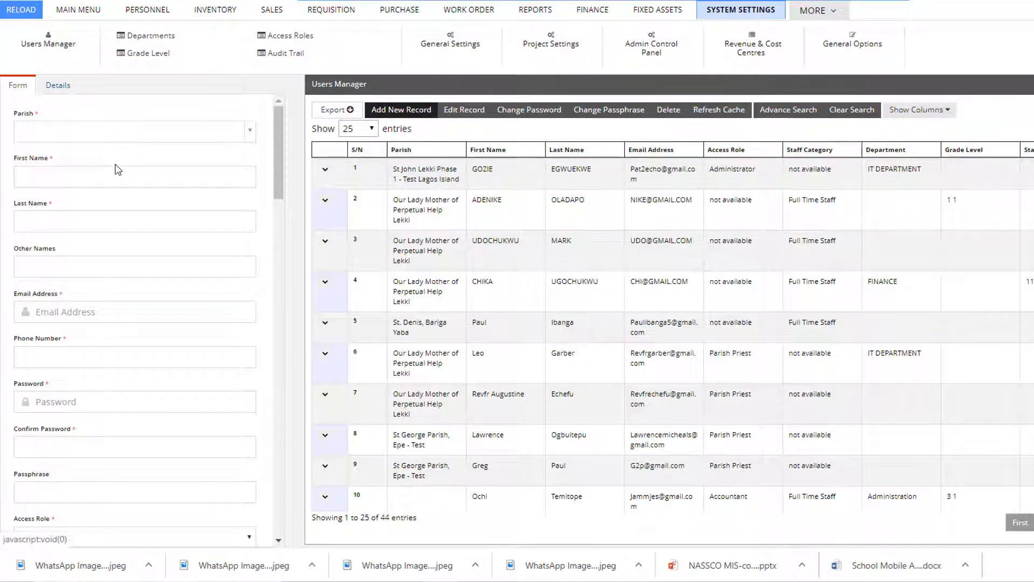
left_click(58, 310)
type("tes")
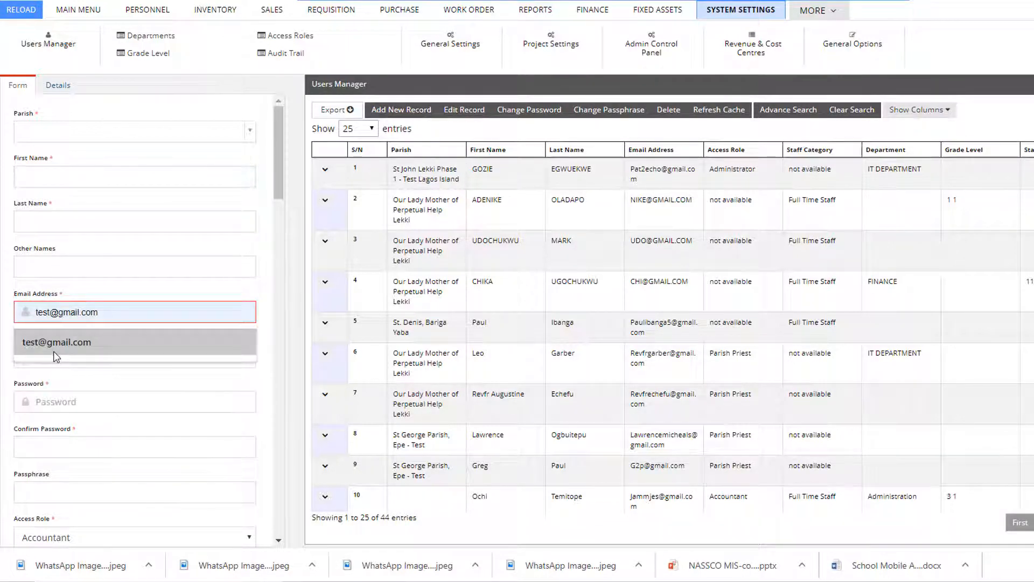
left_click(201, 285)
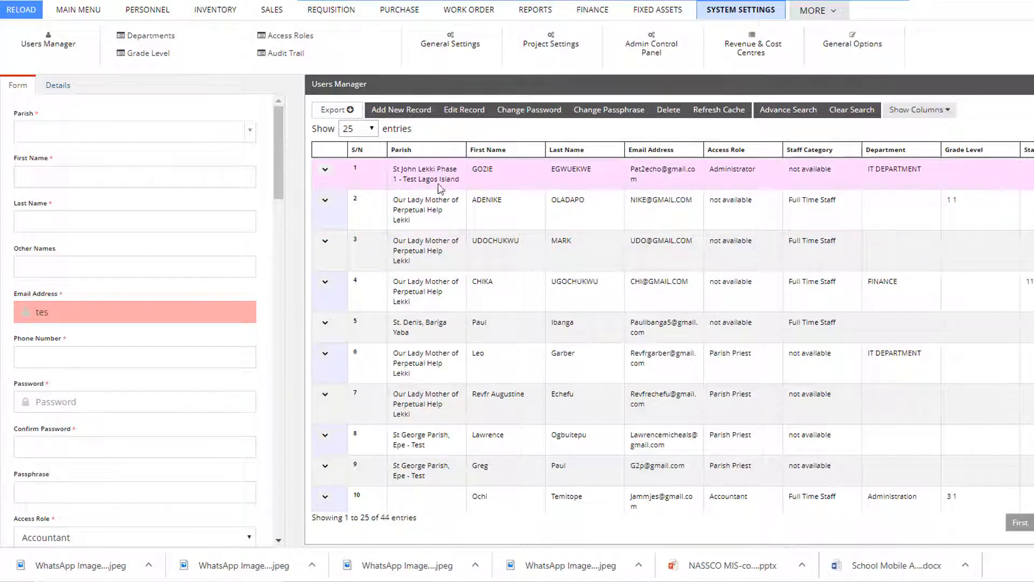
- Open the second listed user's record for editing and check which access roles can be assigned
left_click(433, 207)
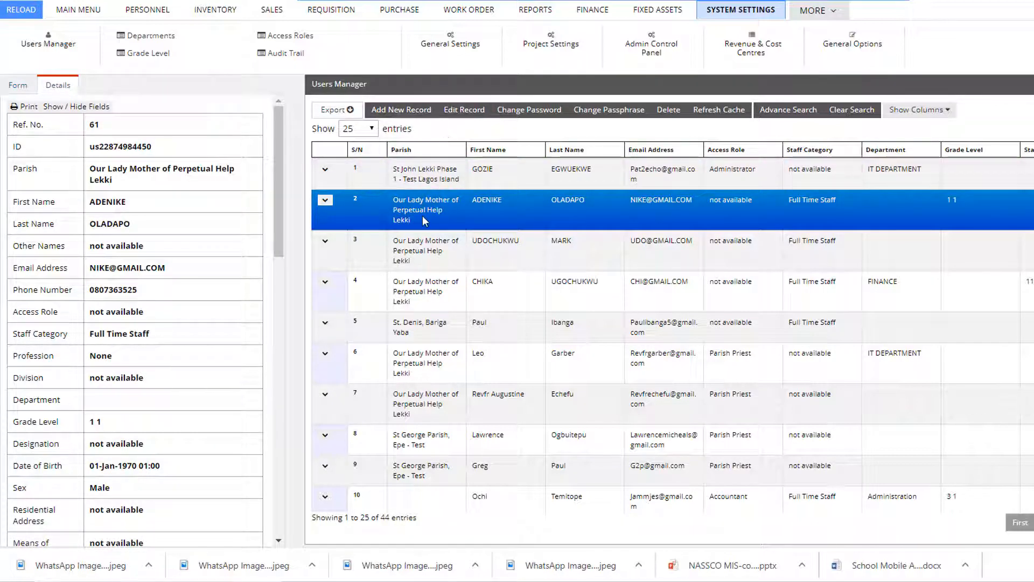
left_click(462, 116)
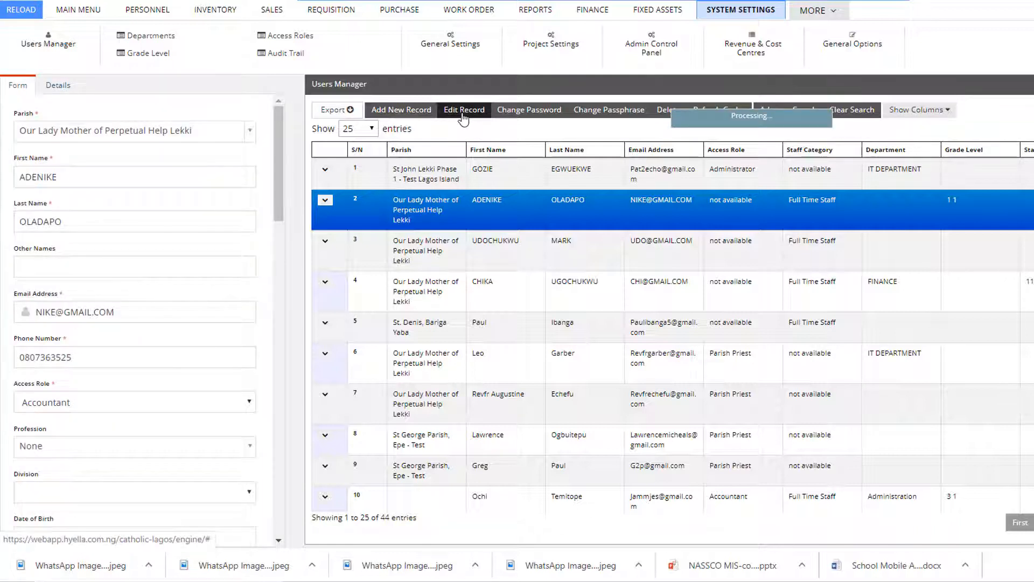
scroll(280, 188, "down", 2)
scroll(280, 189, "down", 2)
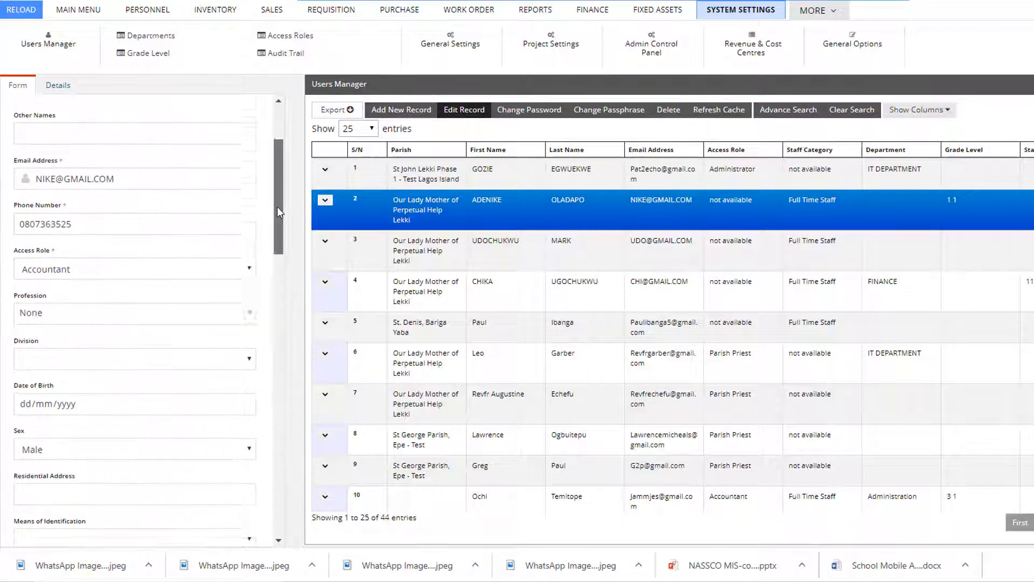
left_click(108, 262)
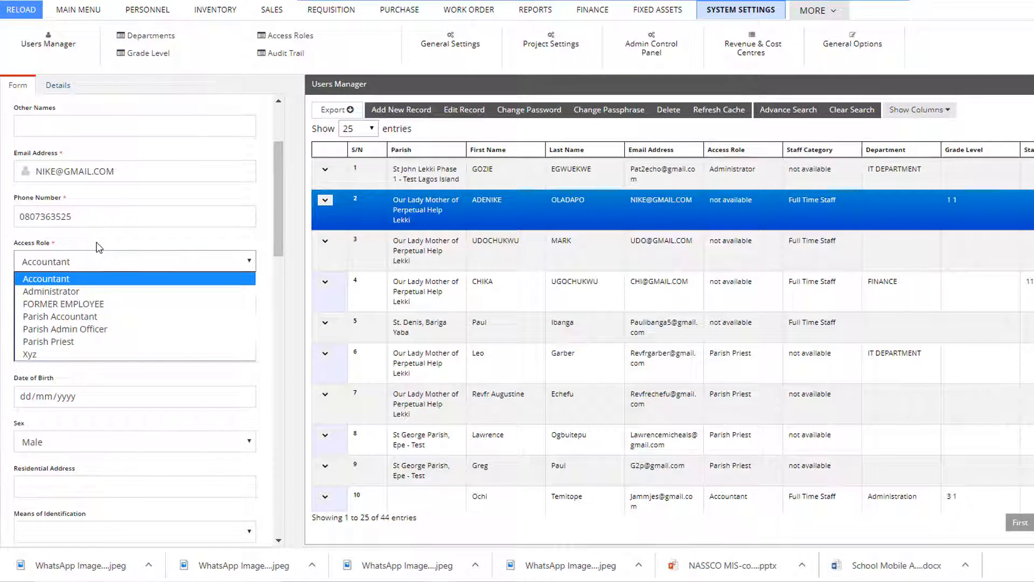
left_click(107, 244)
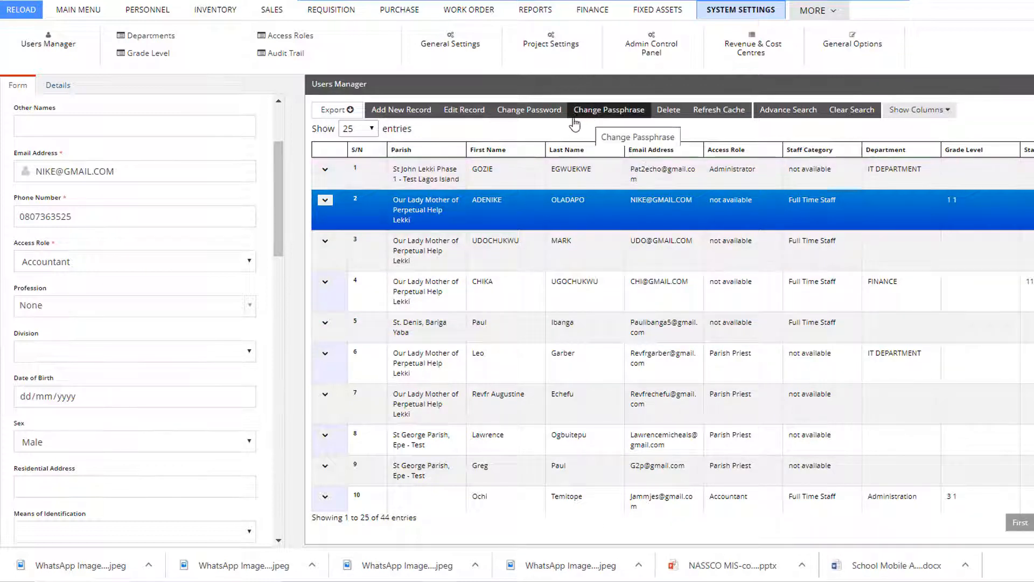
- Return to the Access Roles list and open the permission management of the Parish Accountant role
left_click(298, 39)
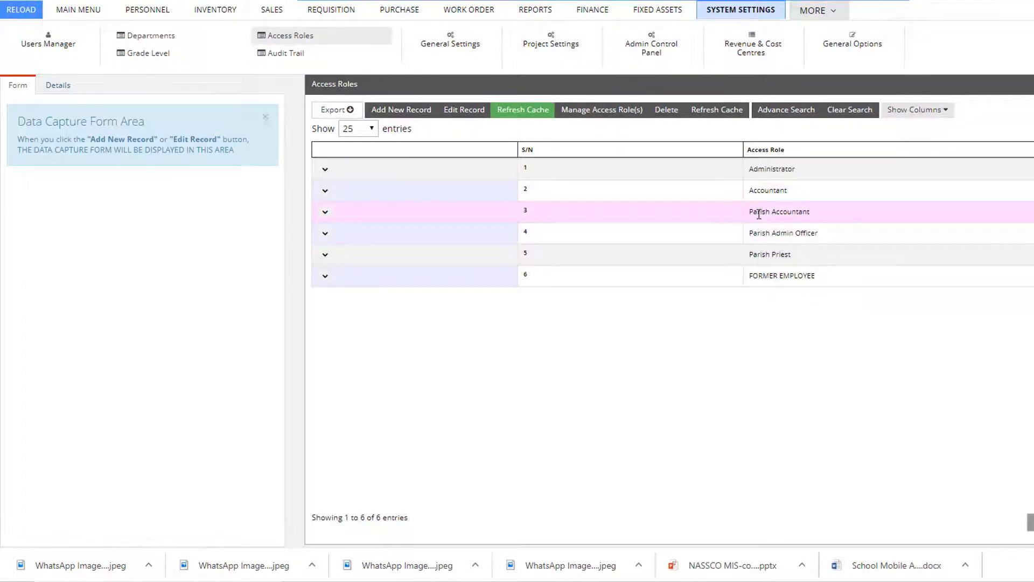
left_click(755, 211)
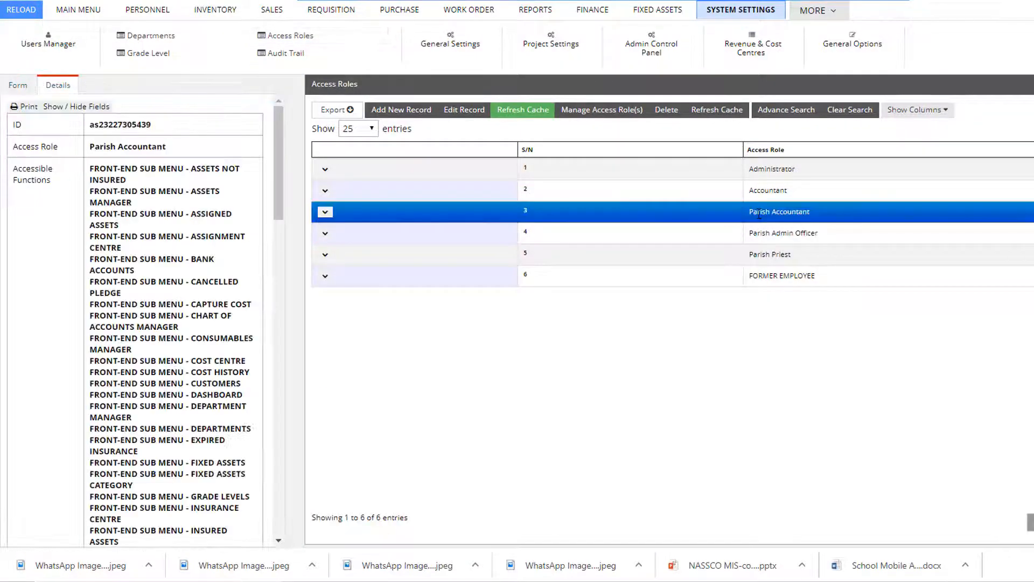
left_click(613, 110)
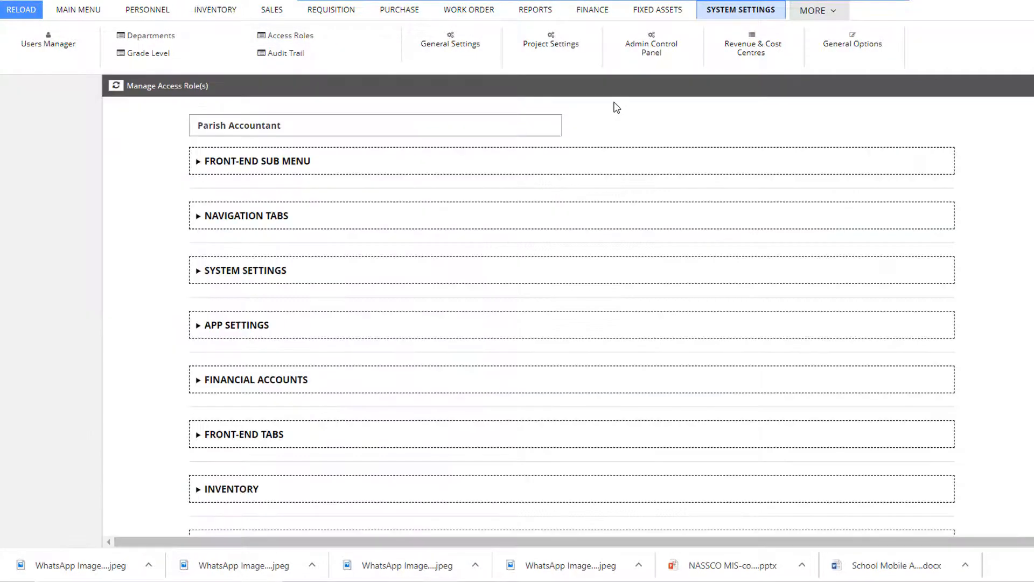
- Expand and examine the Front-End Tabs and Front-End Main Menu permissions of the Parish Accountant role
scroll(609, 218, "down", 4)
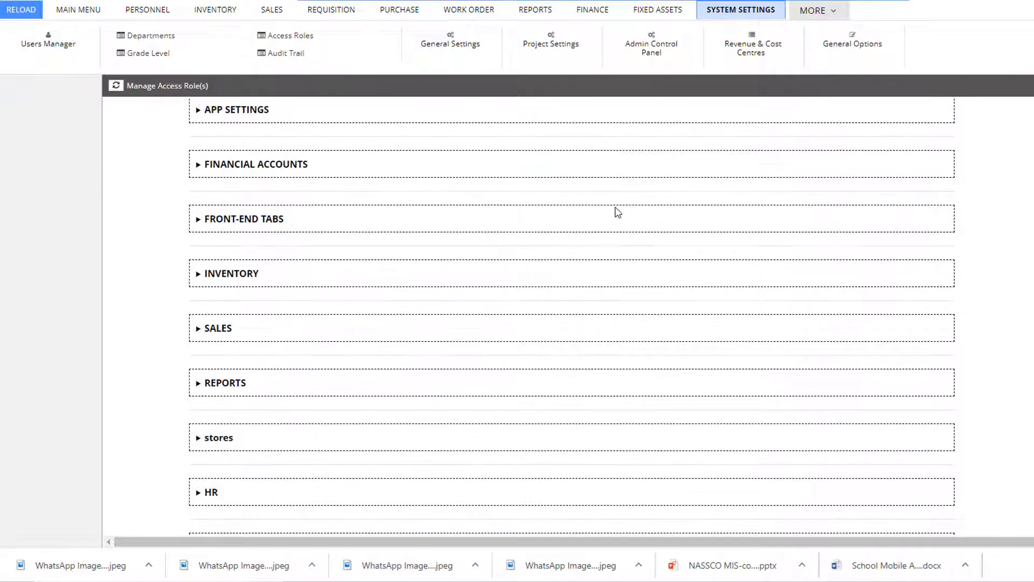
left_click(388, 219)
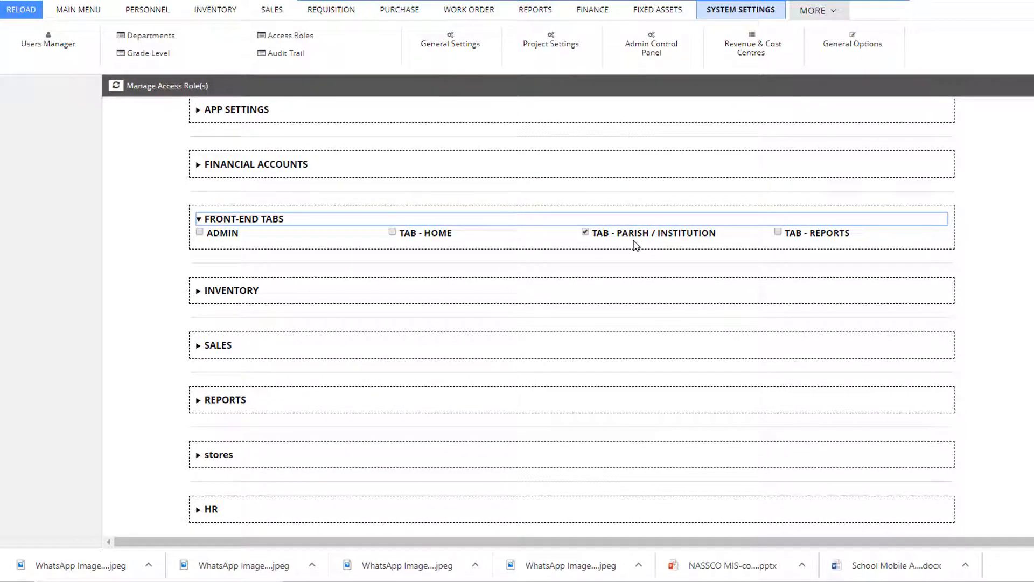
scroll(637, 244, "down", 5)
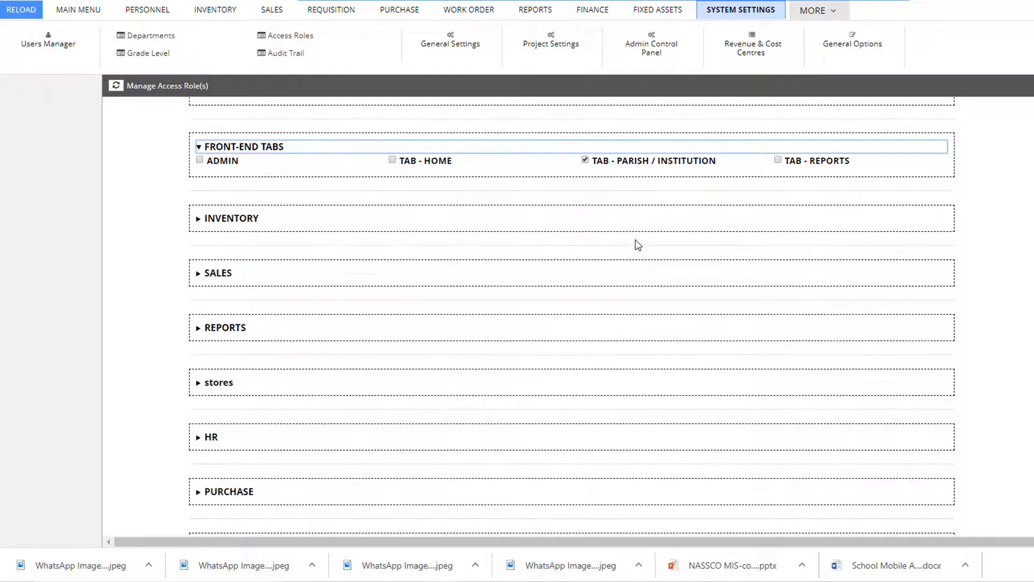
left_click(325, 331)
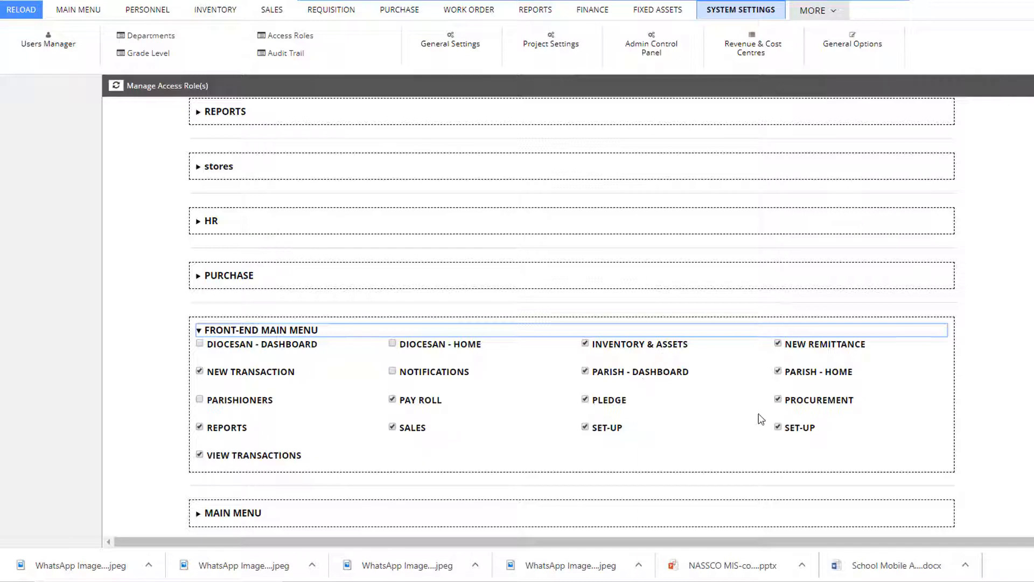
- Expand the Front-End Sub Menu group and look through all of its permissions for the Parish Accountant
scroll(760, 419, "up", 10)
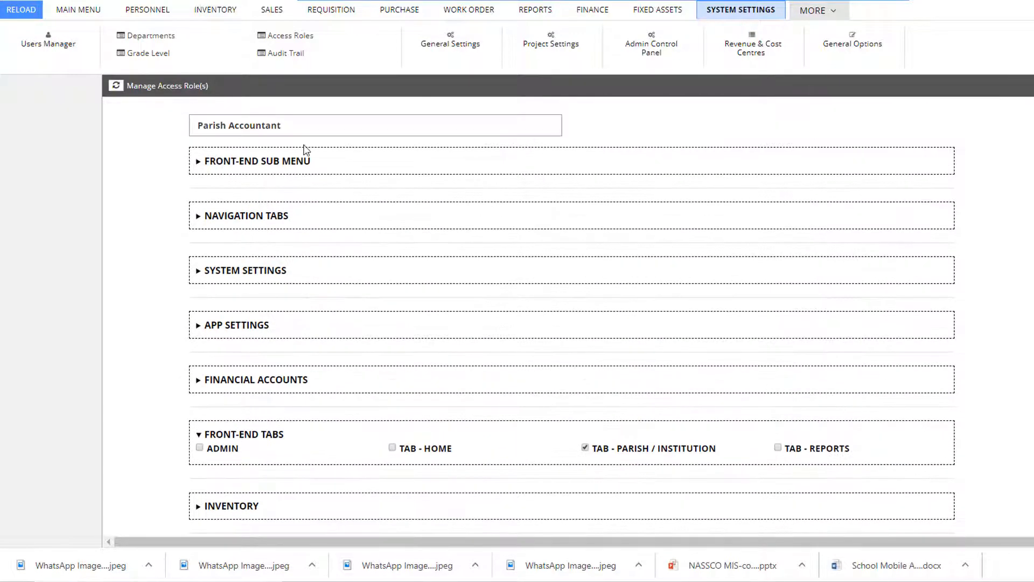
left_click(198, 162)
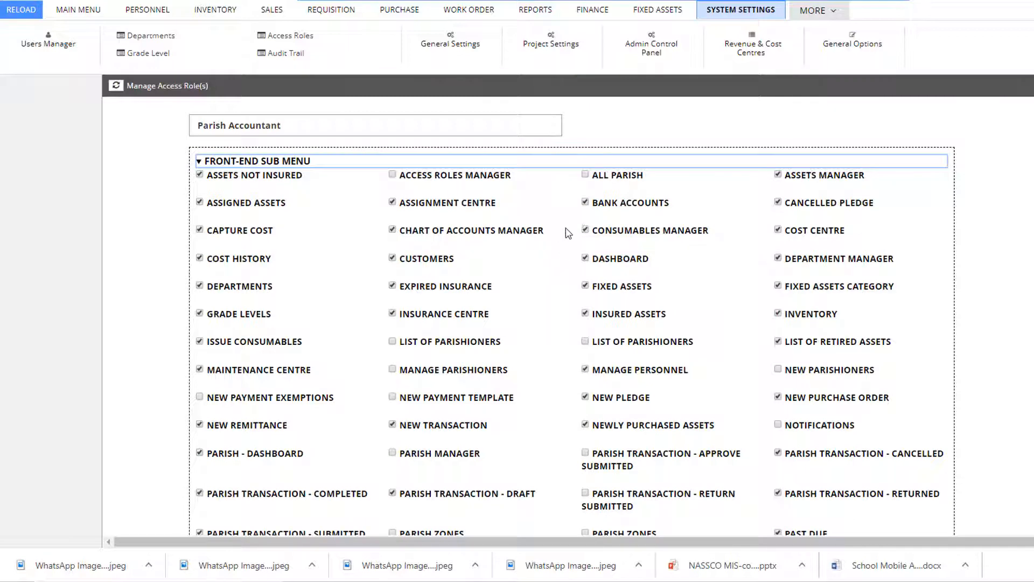
scroll(750, 254, "down", 4)
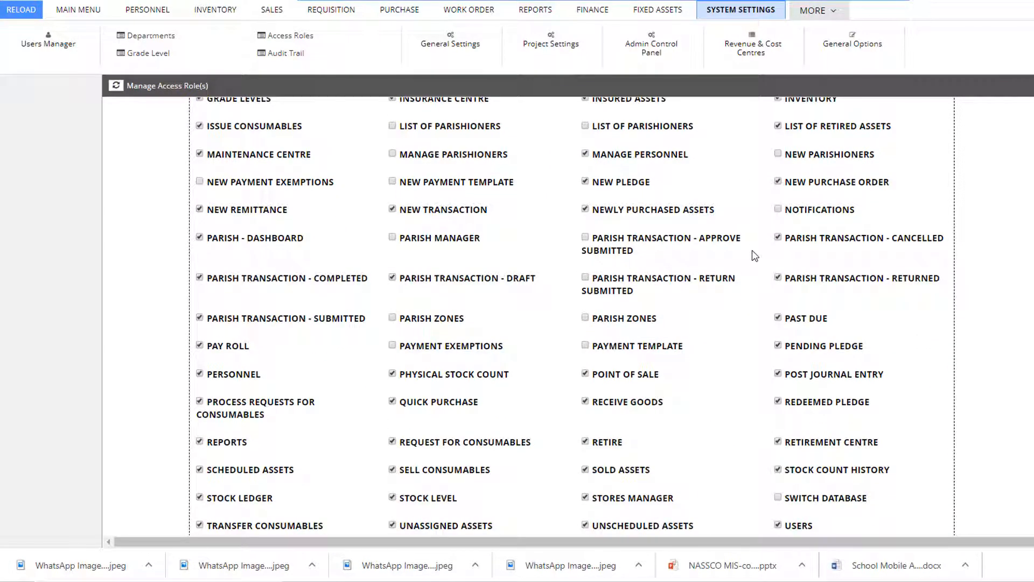
scroll(755, 255, "down", 7)
scroll(755, 255, "up", 5)
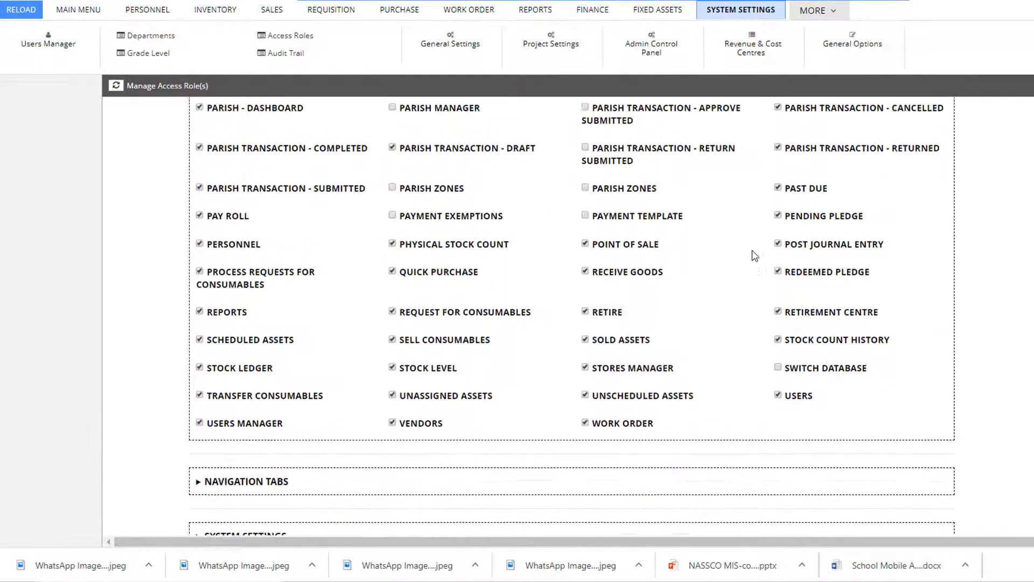
scroll(755, 256, "up", 5)
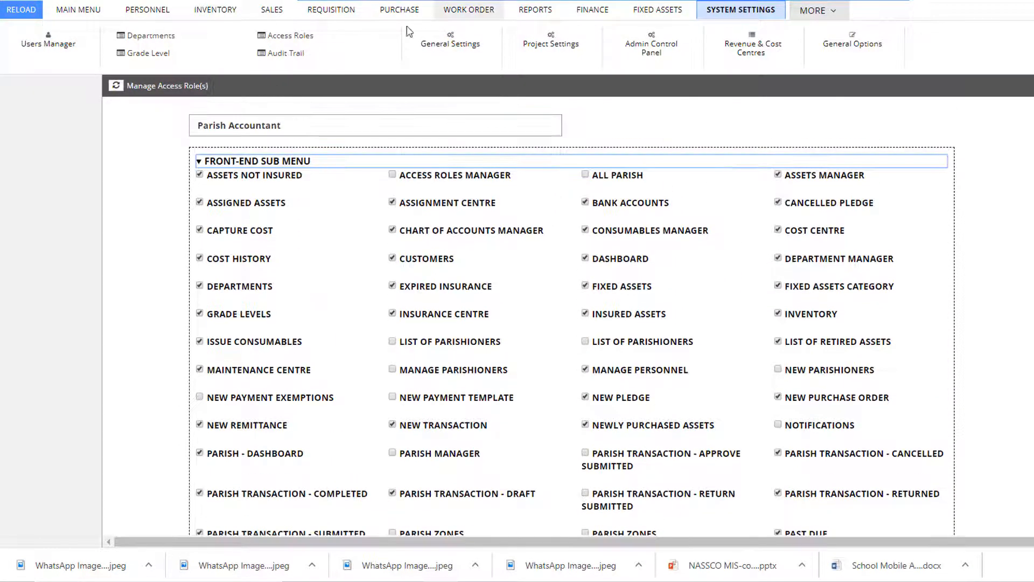
- Return to the Access Roles list and open the permission management of the Parish Admin Officer role
left_click(314, 40)
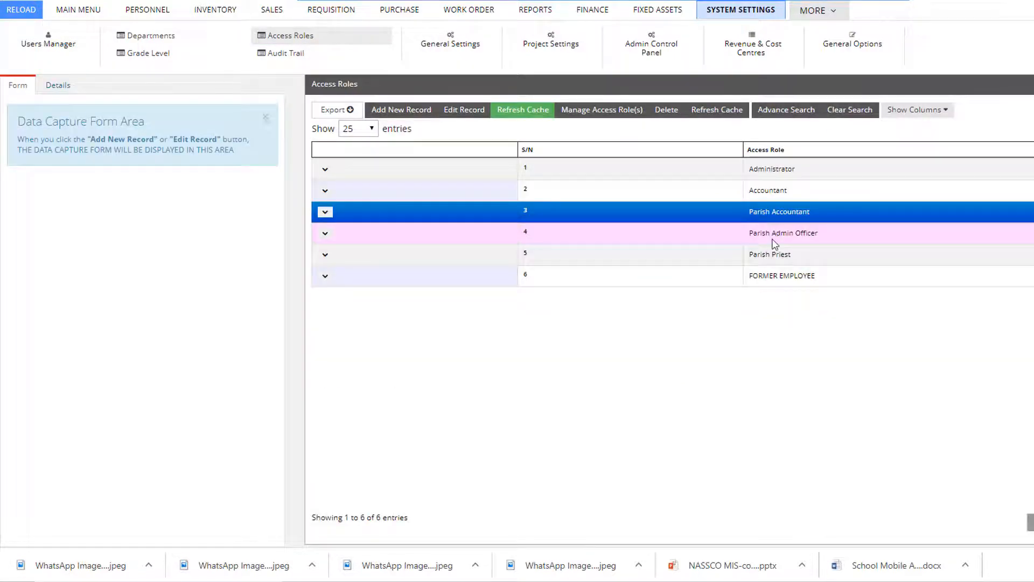
left_click(774, 240)
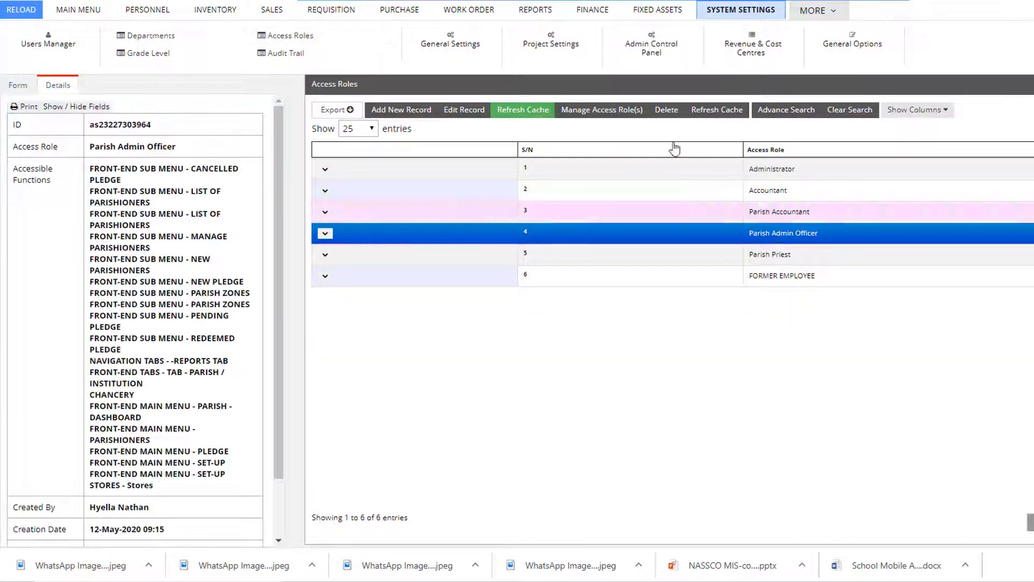
left_click(612, 113)
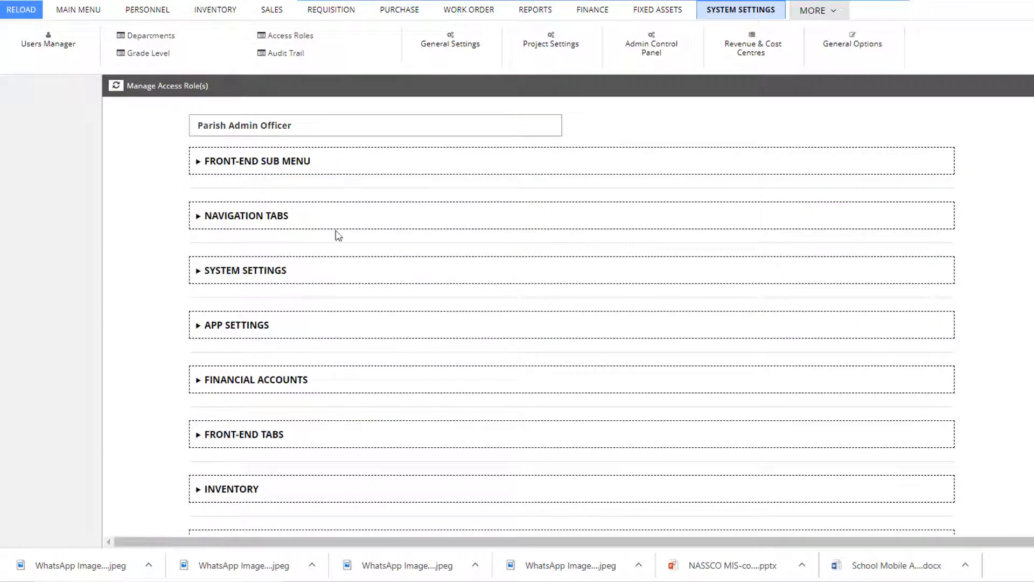
- Expand and examine the Front-End Tabs and Front-End Main Menu permissions of the Parish Admin Officer role
scroll(319, 404, "down", 4)
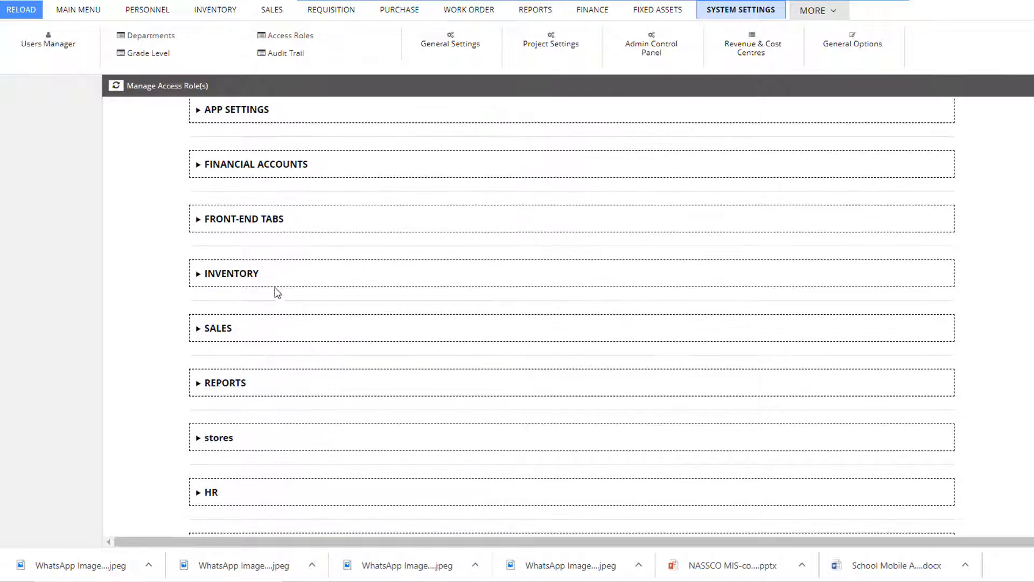
left_click(270, 224)
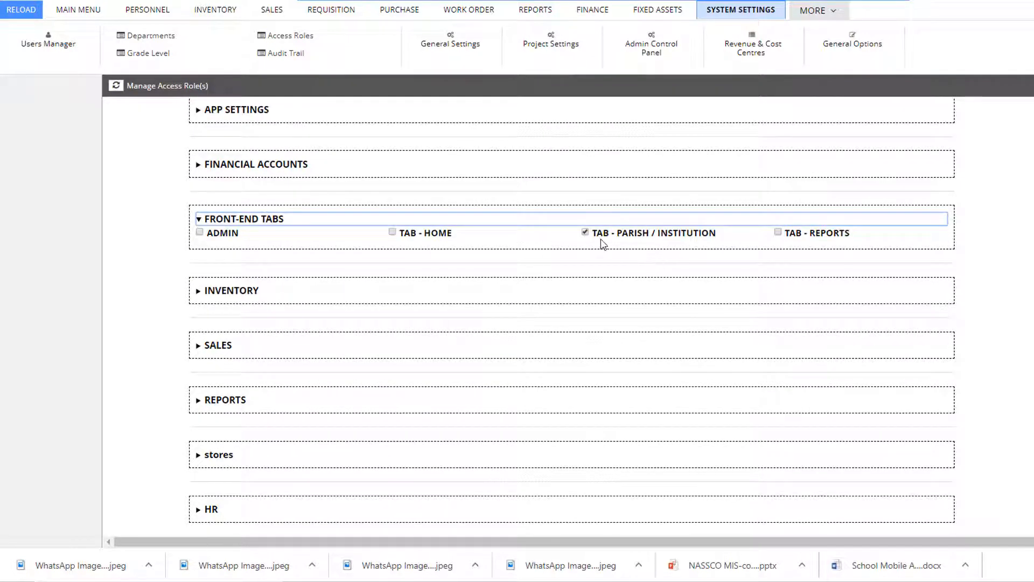
scroll(647, 248, "down", 5)
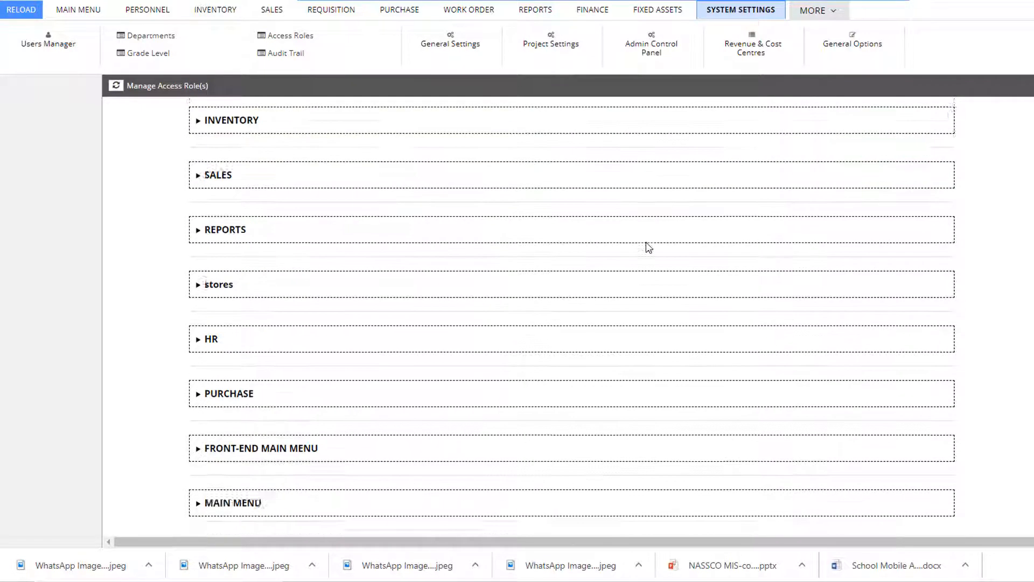
left_click(208, 331)
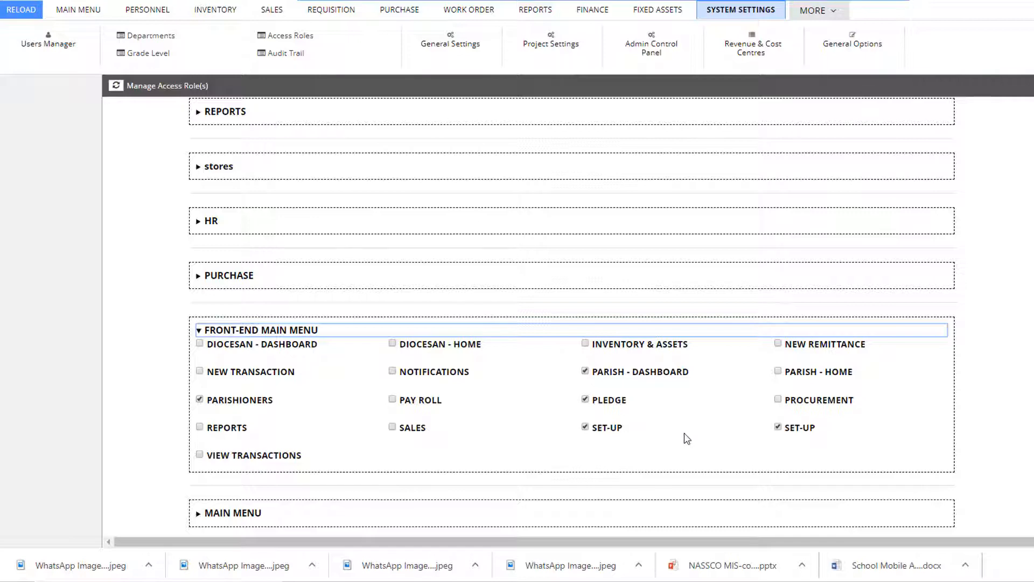
- Expand the Front-End Sub Menu group and compare its permissions with the Parish Admin Officer's allowed tabs and main menus
scroll(550, 345, "up", 10)
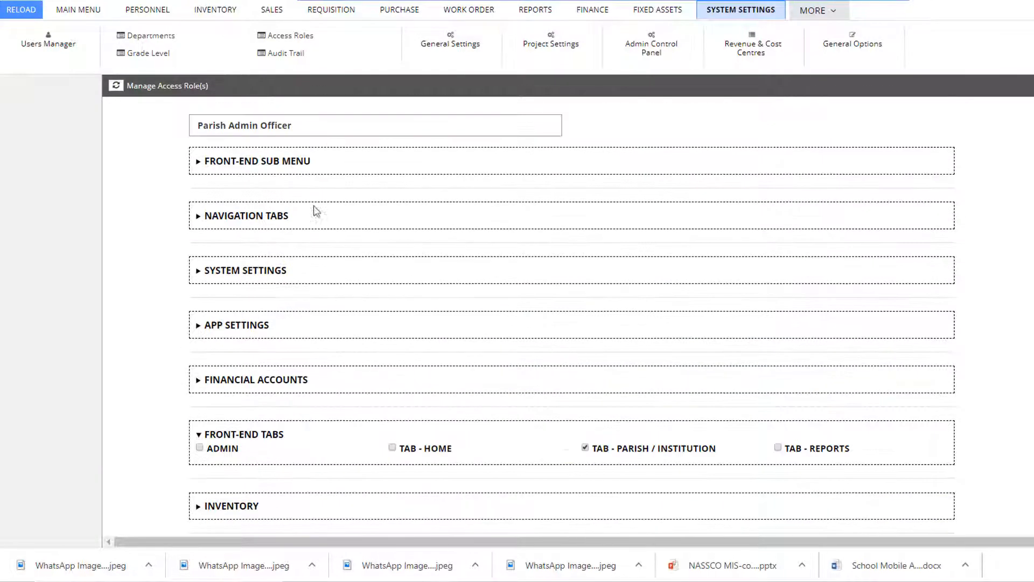
left_click(198, 165)
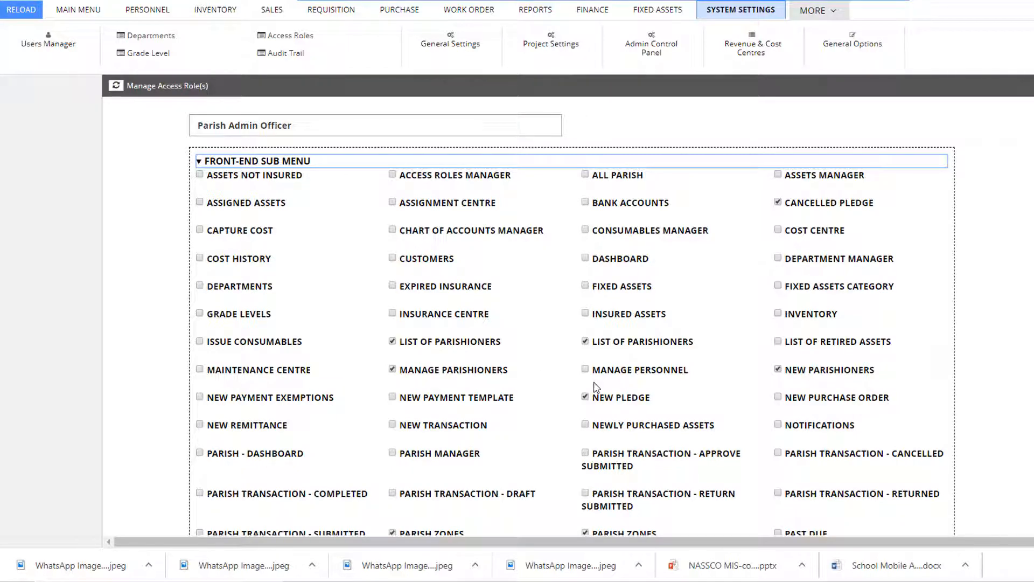
scroll(598, 386, "down", 15)
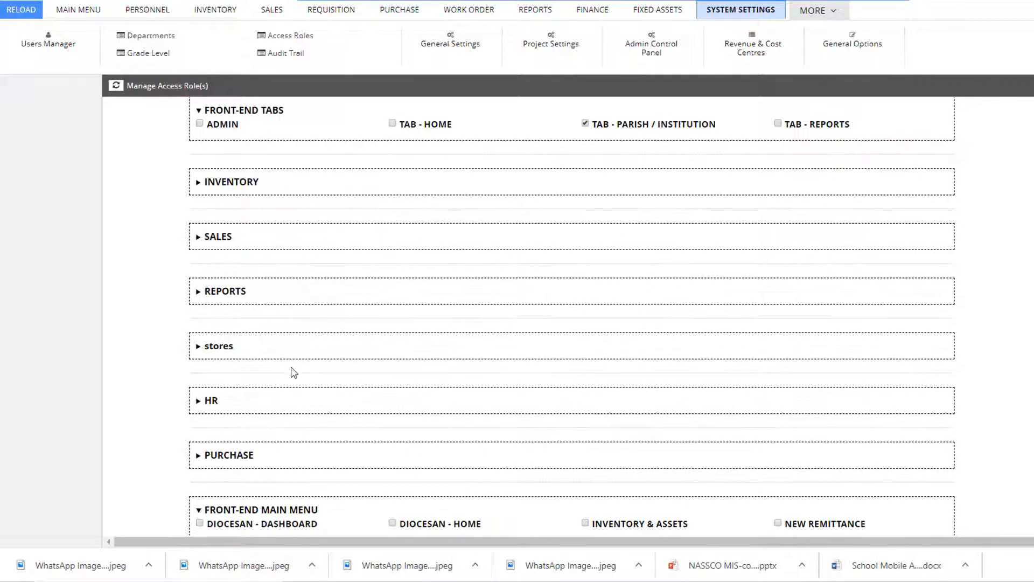
scroll(294, 373, "up", 3)
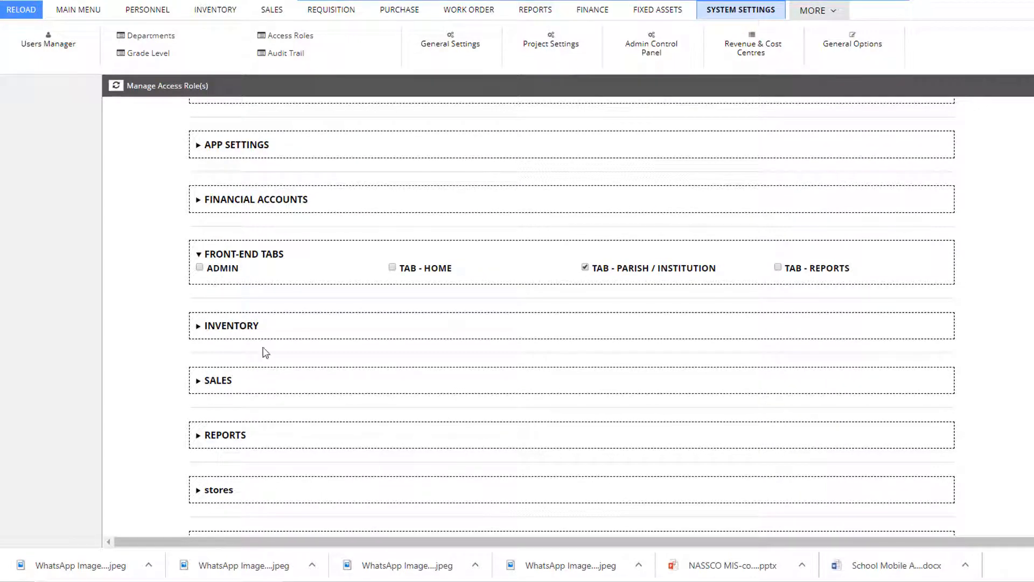
scroll(275, 366, "down", 7)
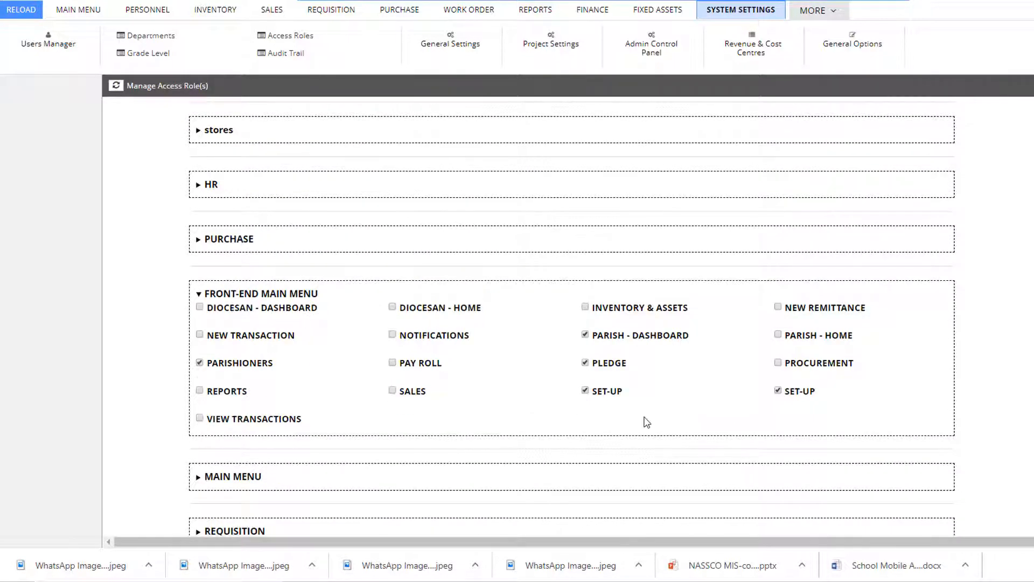
scroll(651, 422, "up", 10)
scroll(657, 362, "up", 7)
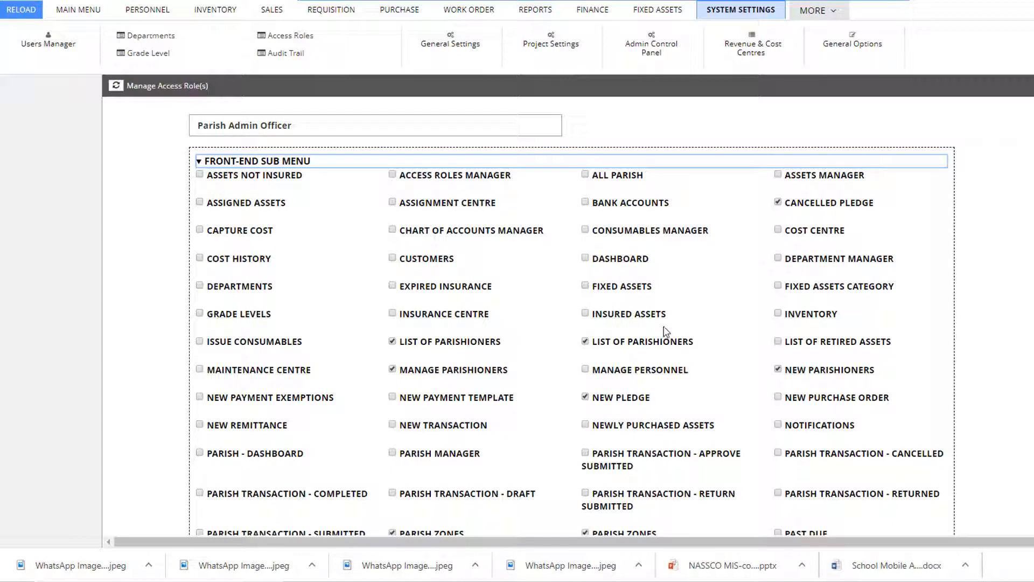
- Collapse the Front-End Sub Menu and Front-End Tabs permission groups of the Parish Admin Officer role
left_click(200, 163)
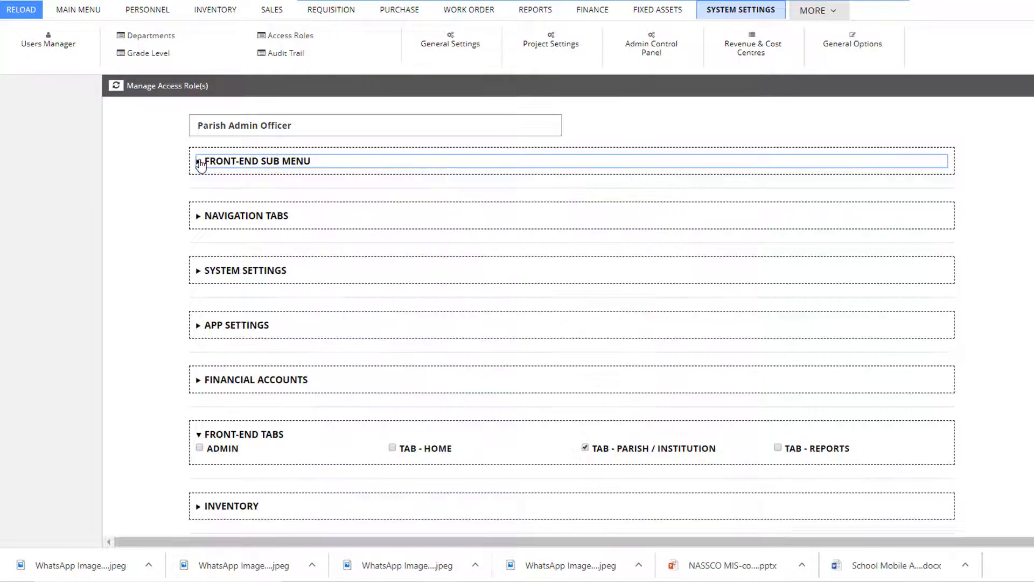
left_click(199, 437)
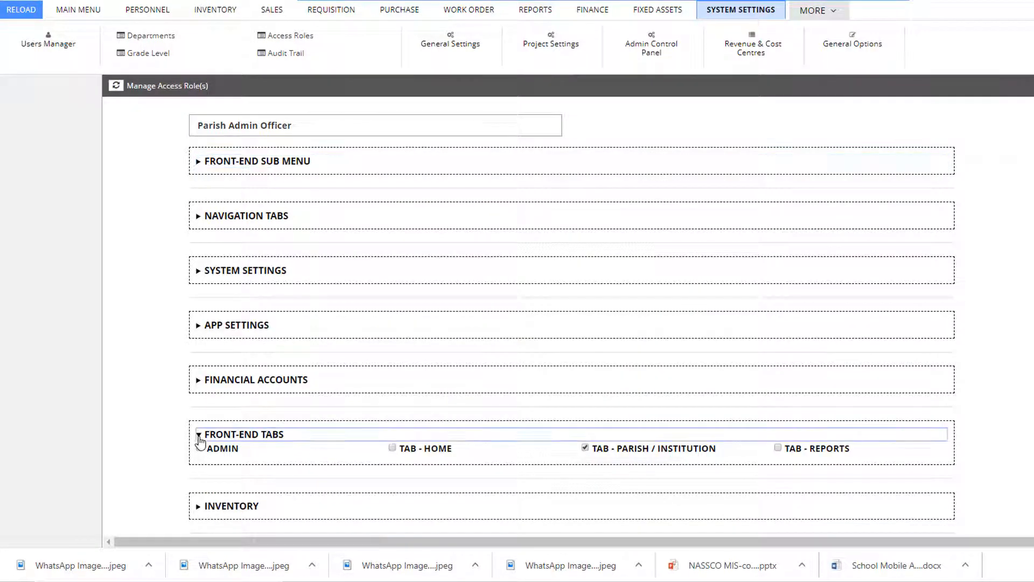
left_click(200, 163)
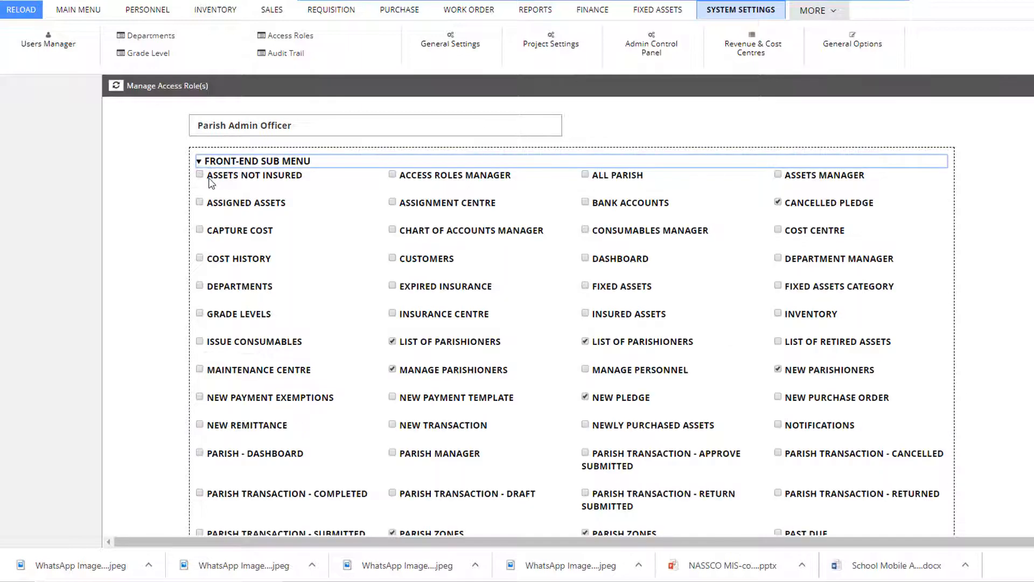
left_click(199, 162)
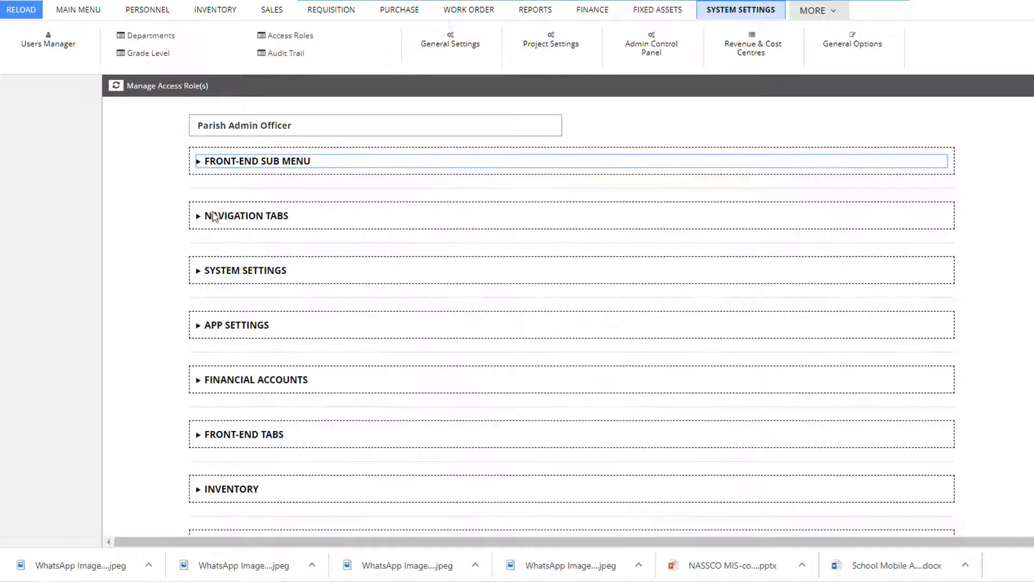
- Recheck the Front-End Main Menu permissions, then expand Front-End Tabs again to review the Parish Admin Officer's tab access
scroll(322, 384, "down", 10)
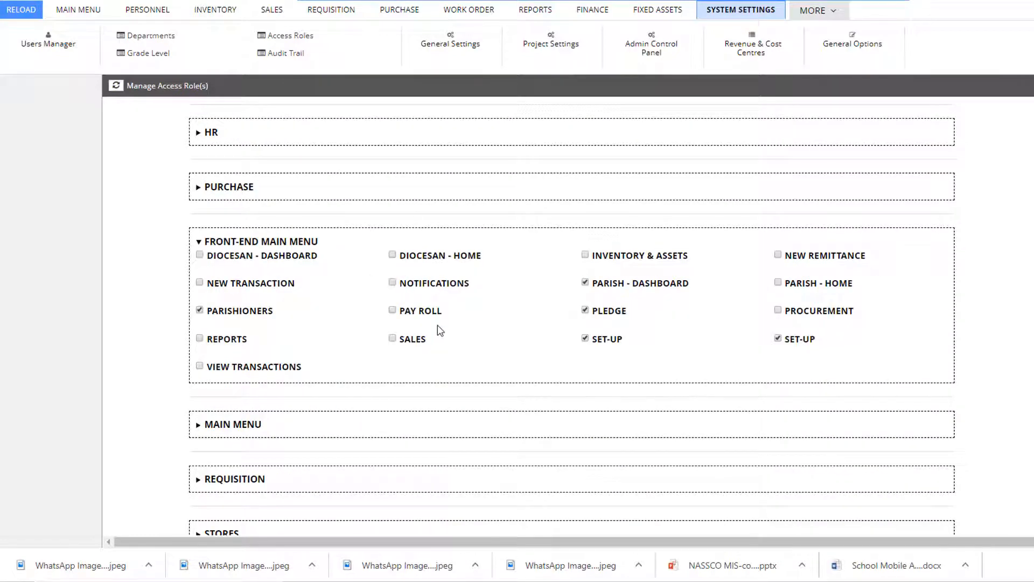
scroll(439, 328, "up", 5)
scroll(224, 274, "up", 3)
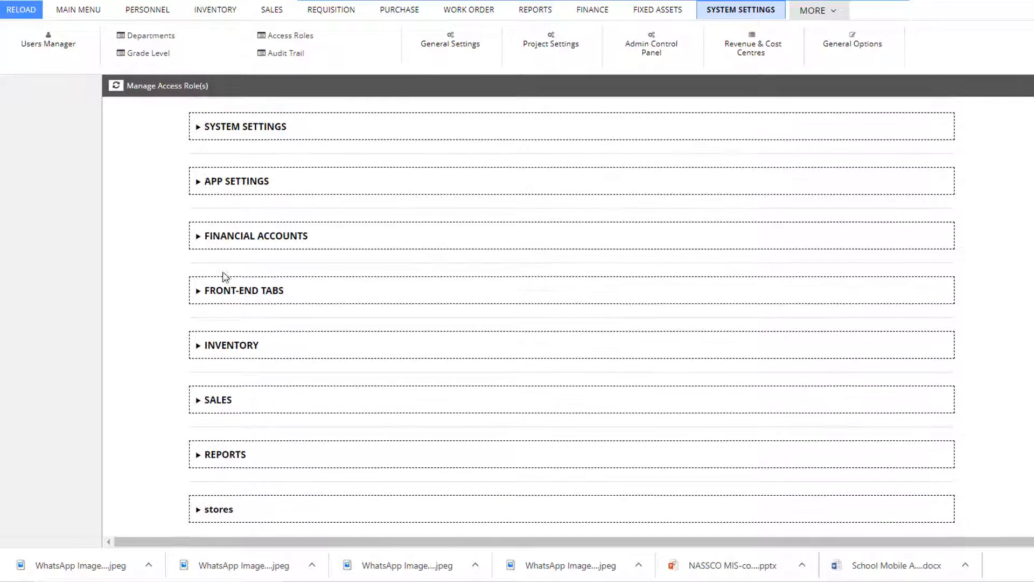
left_click(198, 293)
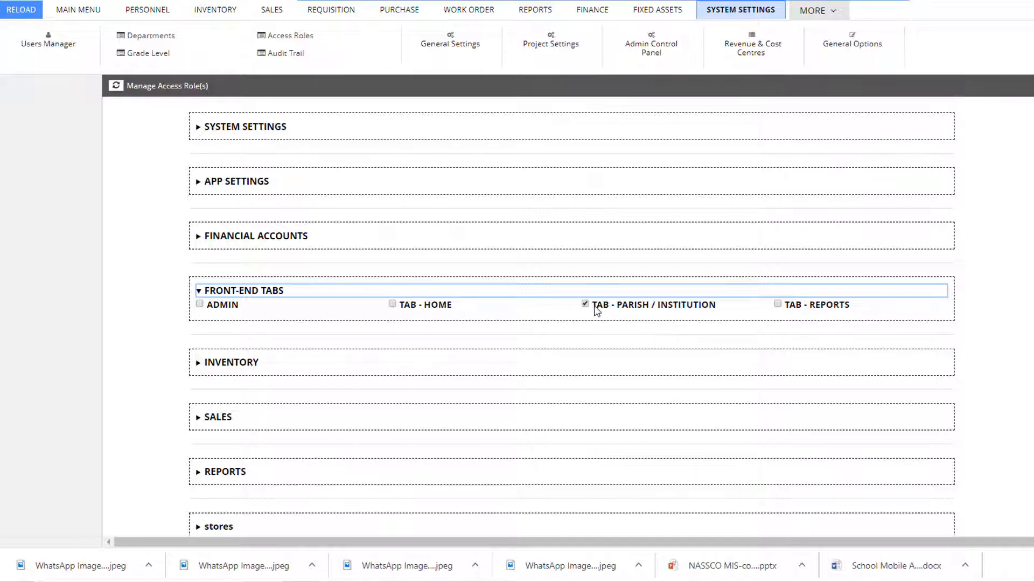
scroll(491, 286, "up", 3)
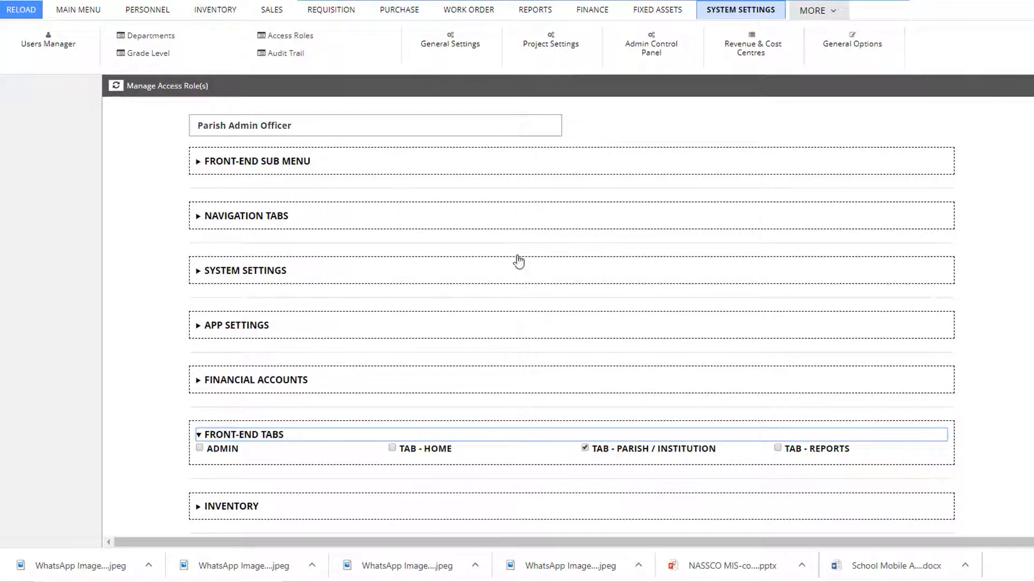
scroll(517, 261, "down", 6)
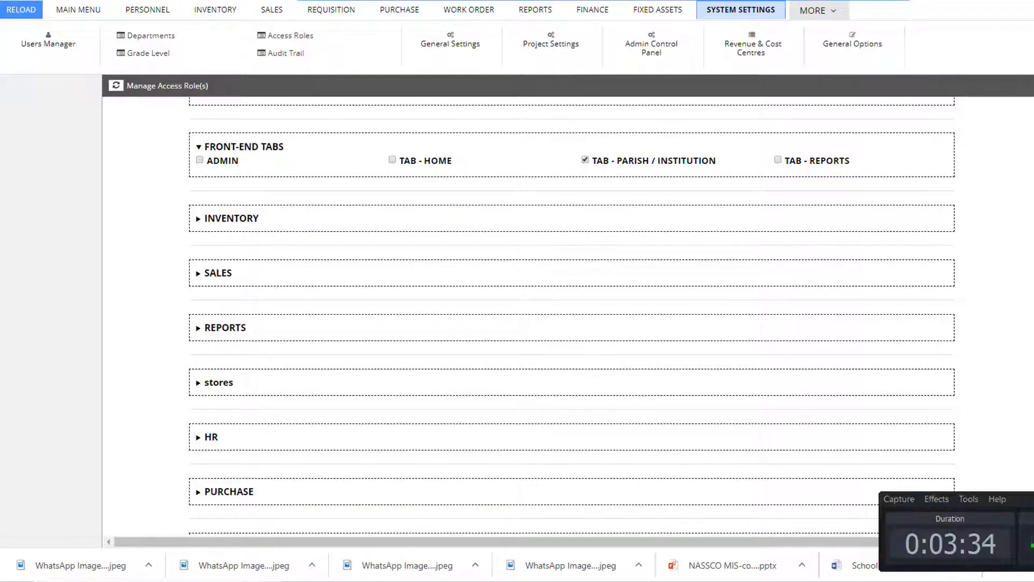